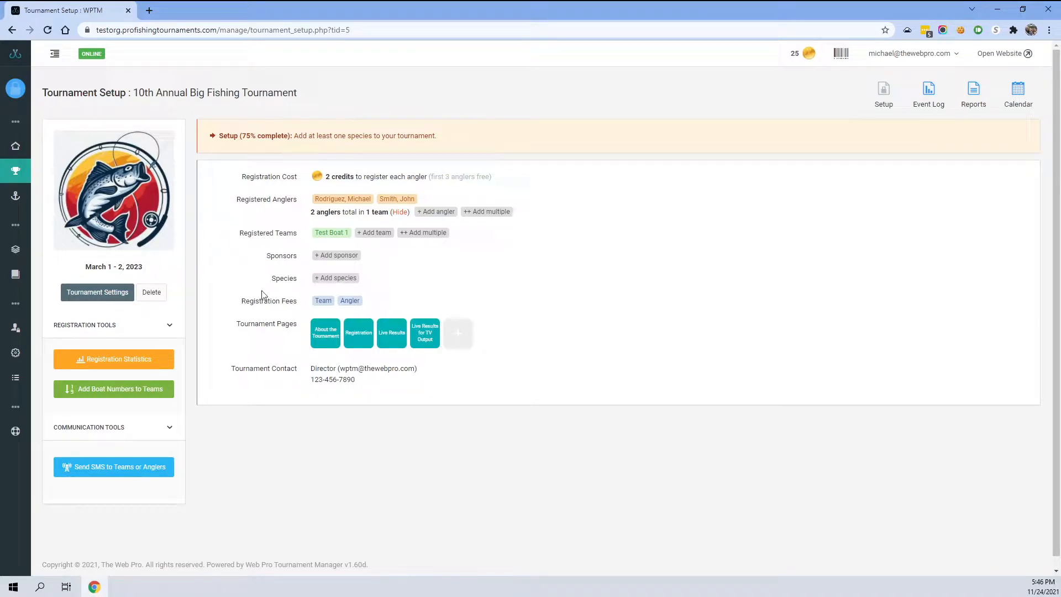
- Open the tournament settings and enable tournament groups as team groups in the divisions settings
mouse_move(346, 189)
left_click(91, 294)
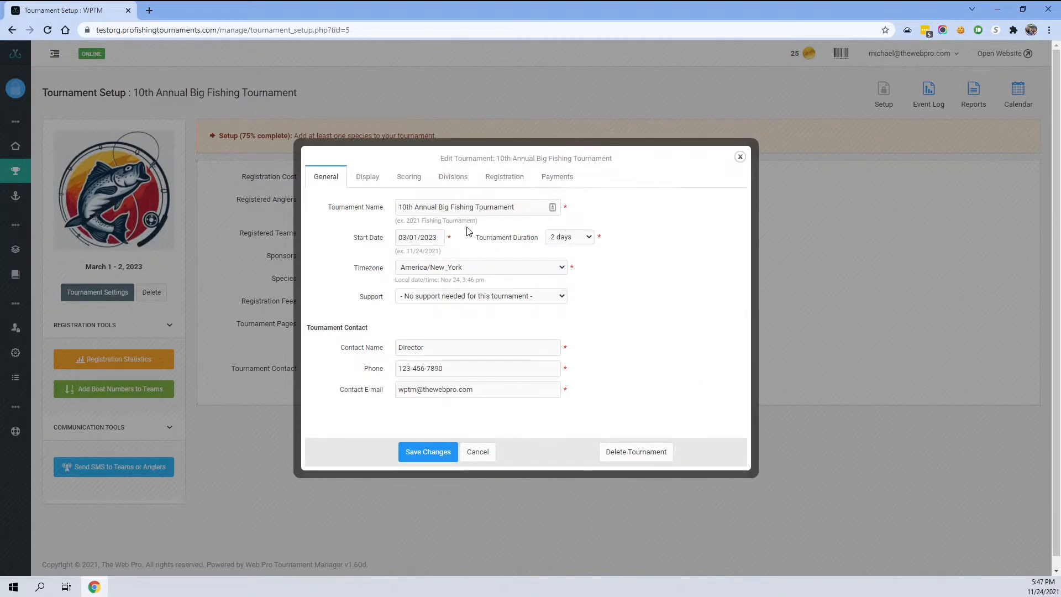
left_click(449, 178)
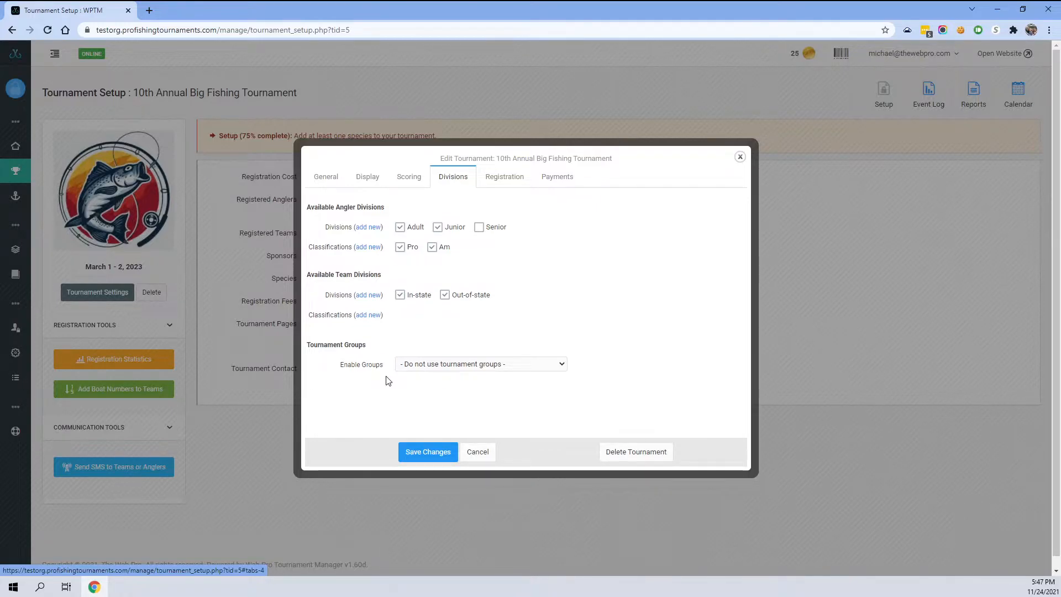
left_click(429, 365)
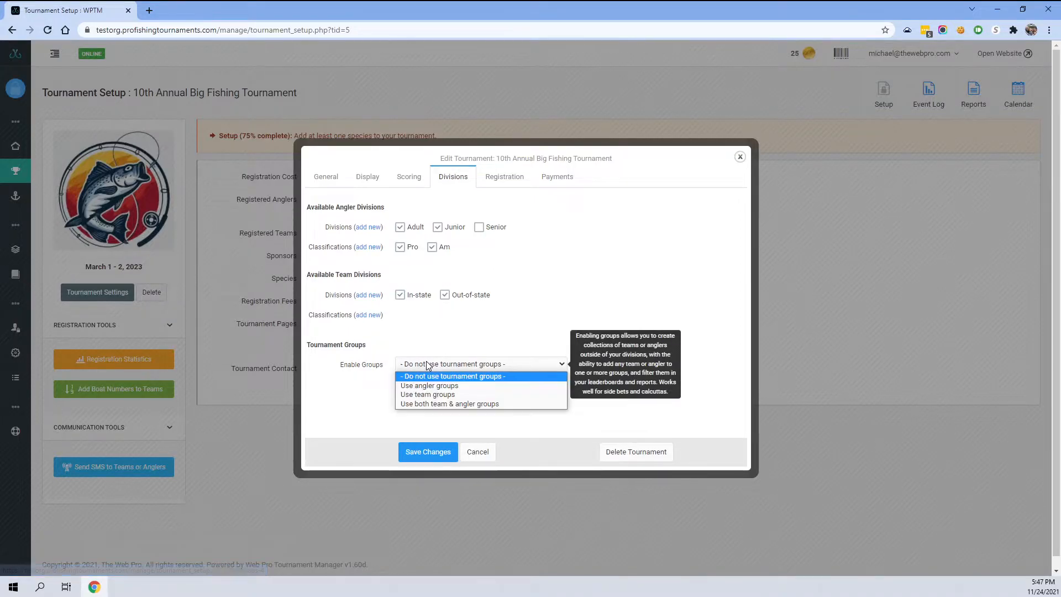
left_click(413, 396)
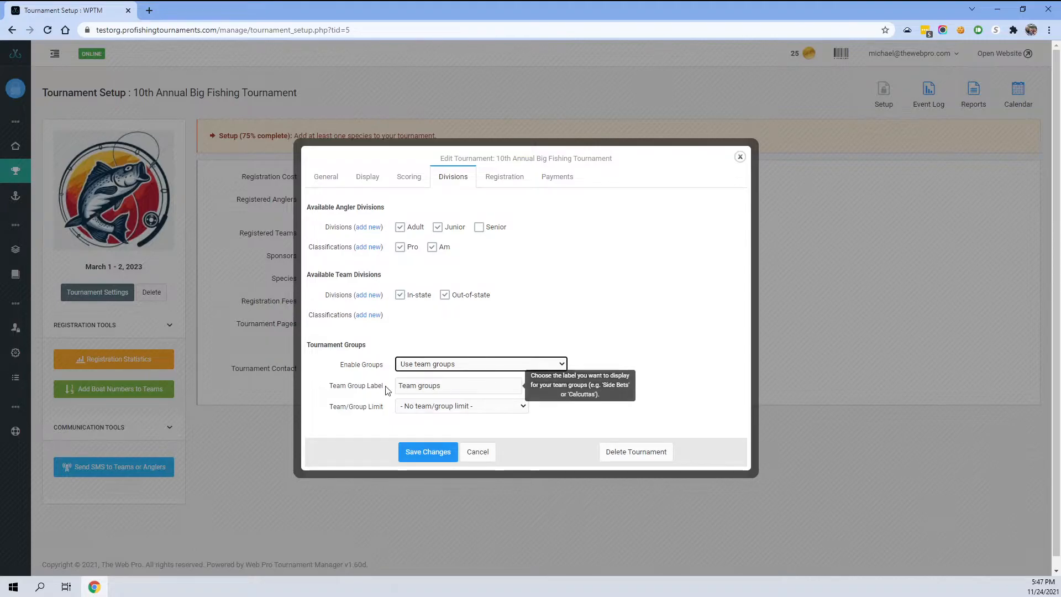
- Set the team group label to TWTs, keep no team/group limit, and save the tournament settings
key("Tab")
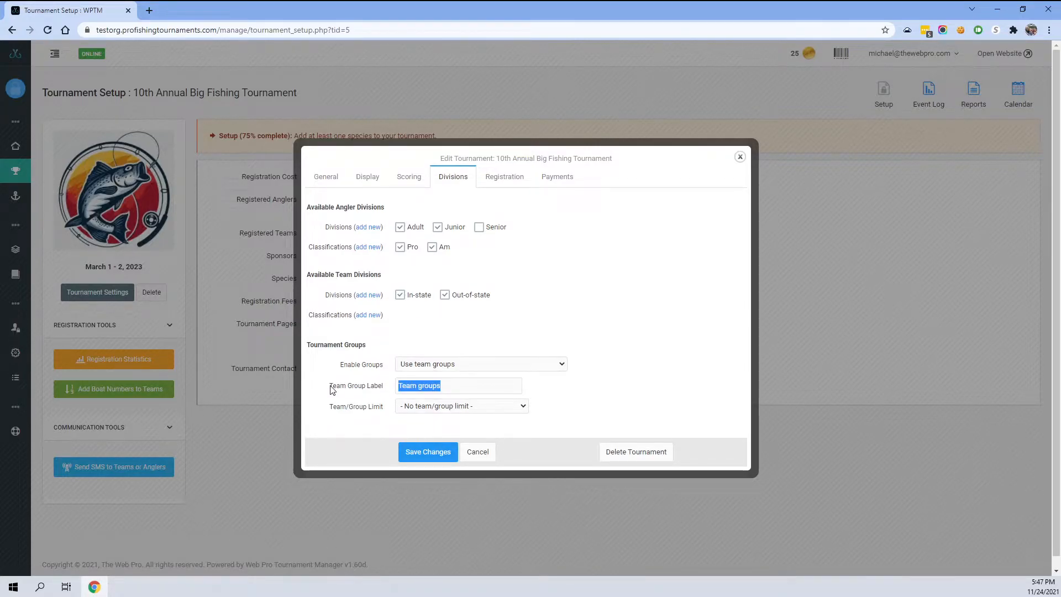
type("TWTs")
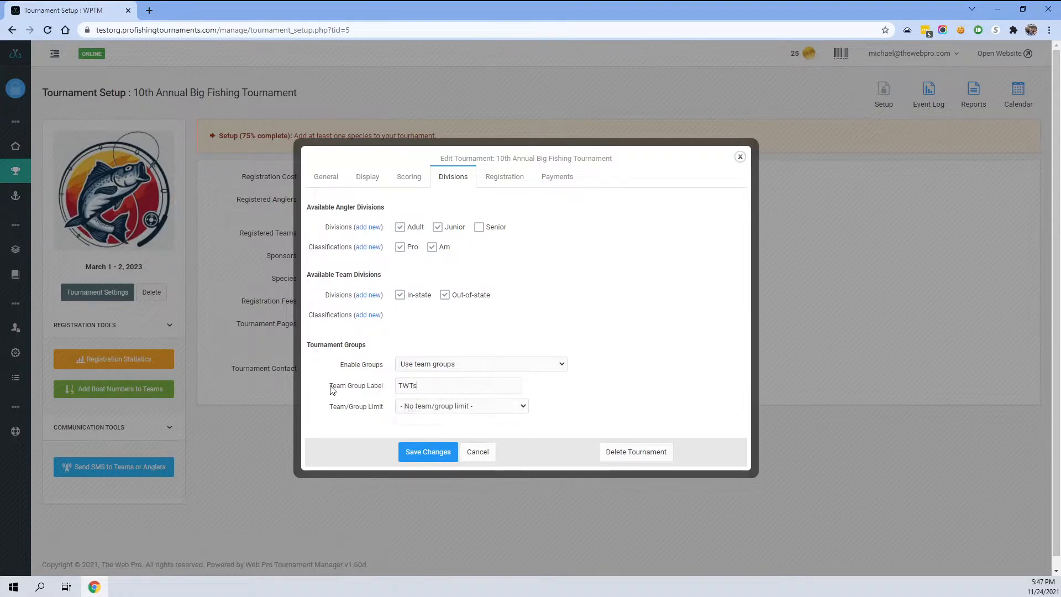
mouse_move(406, 414)
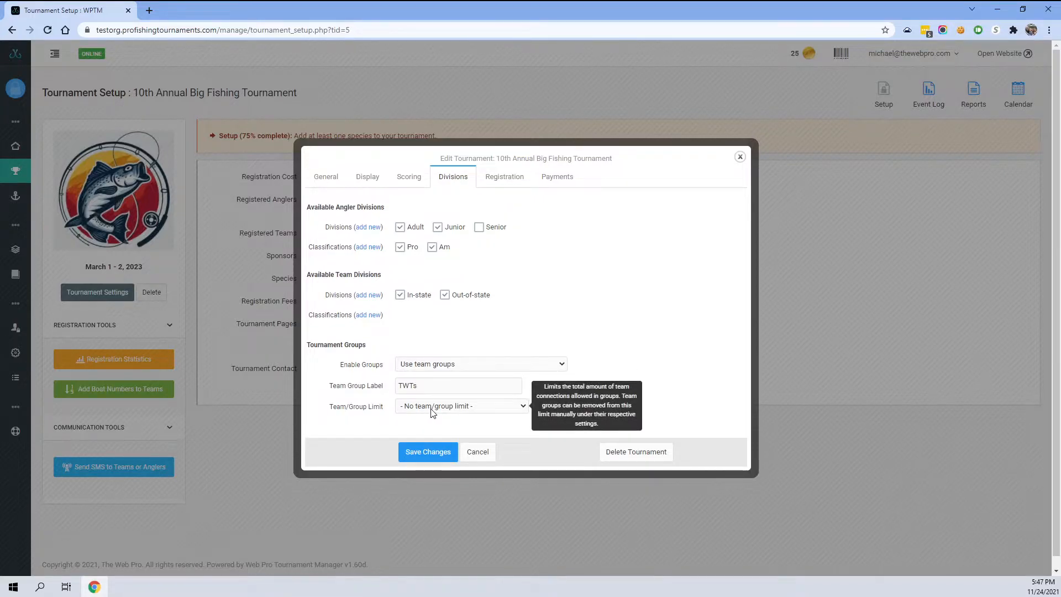
left_click(432, 409)
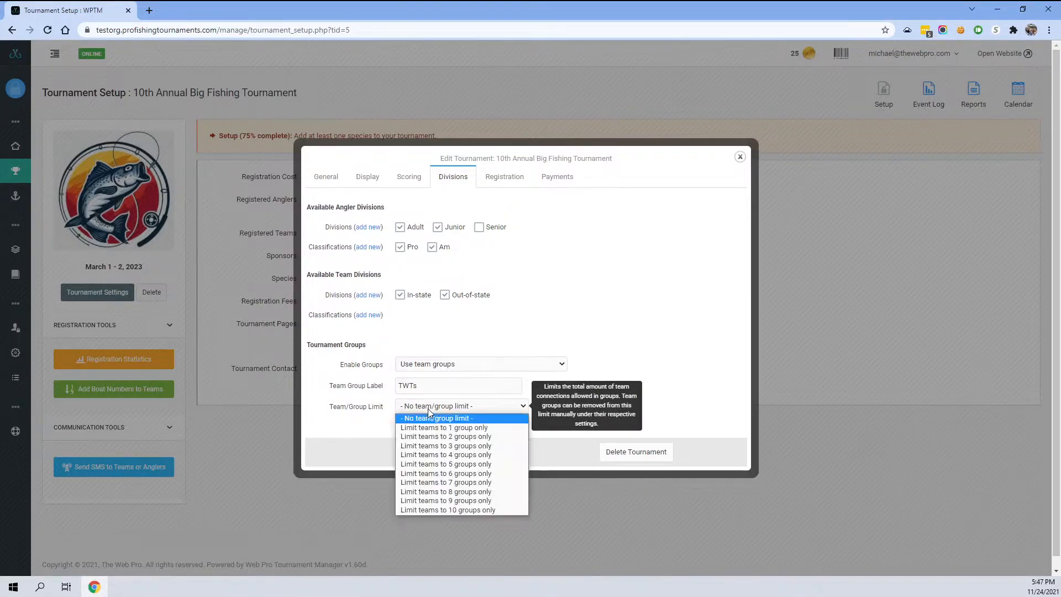
left_click(433, 446)
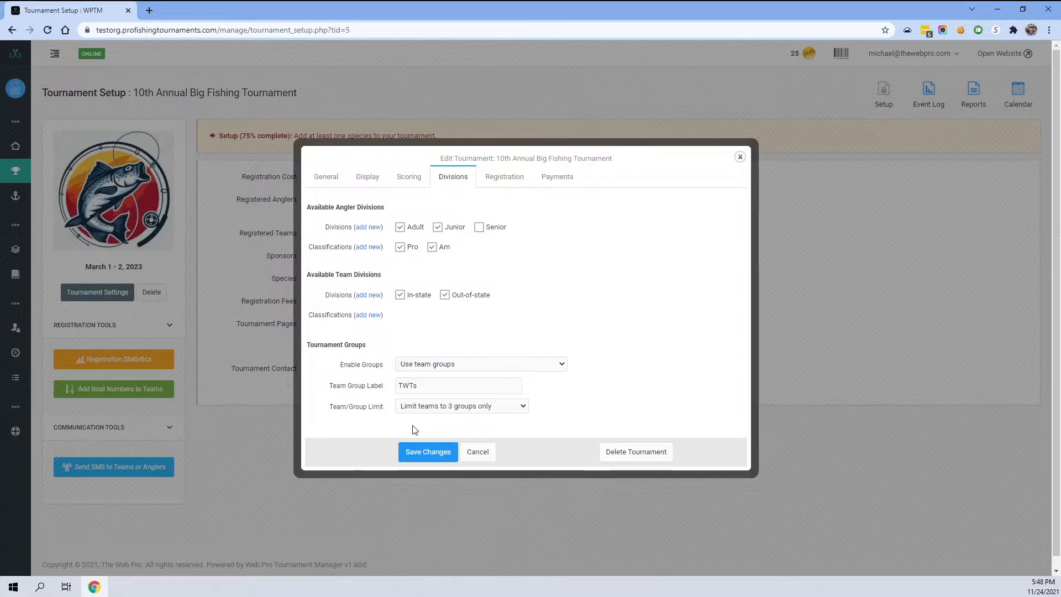
left_click(422, 414)
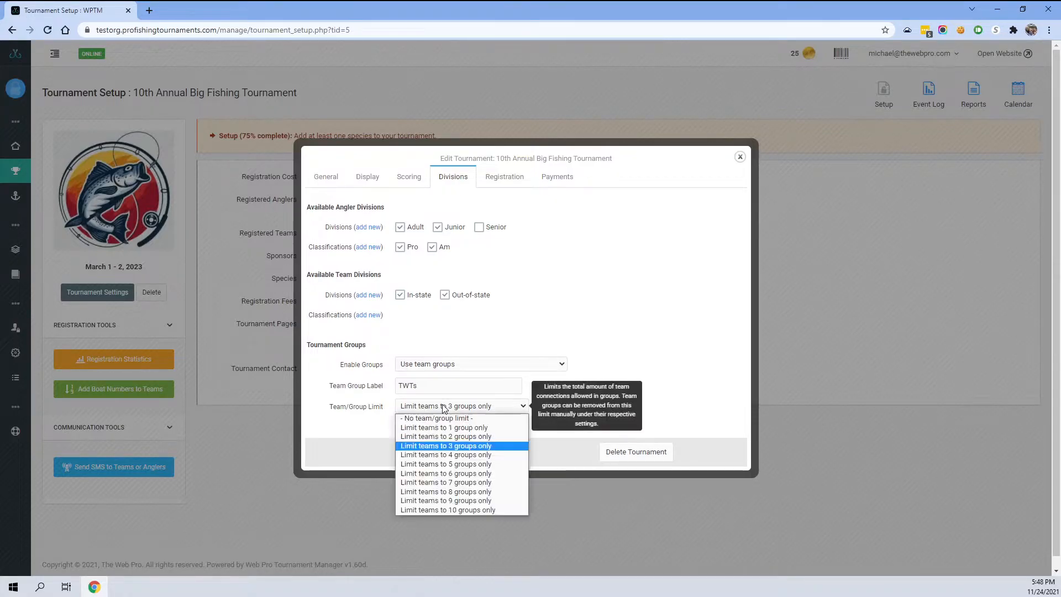
left_click(429, 416)
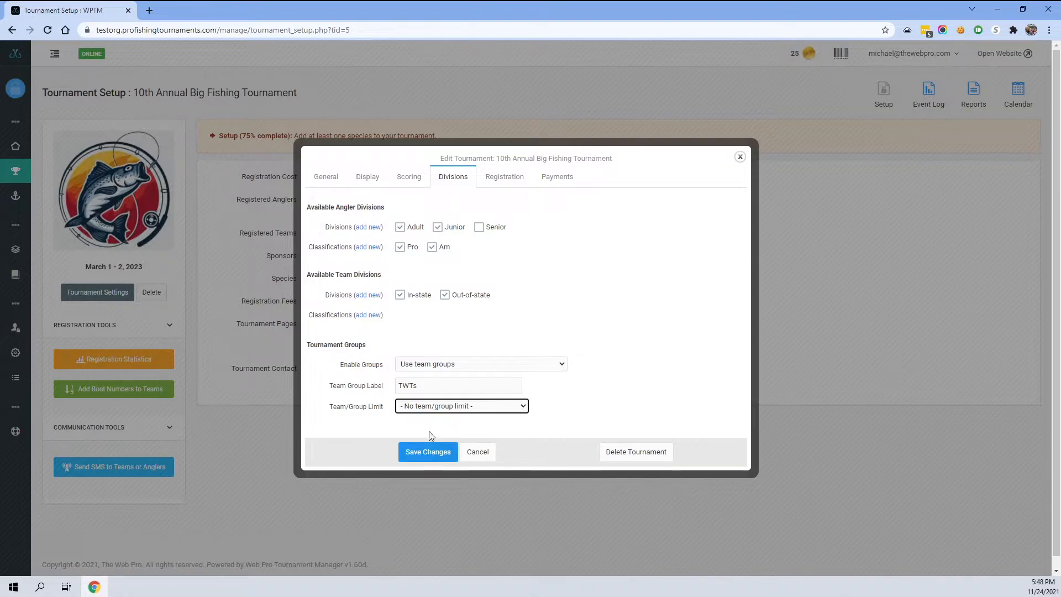
left_click(426, 455)
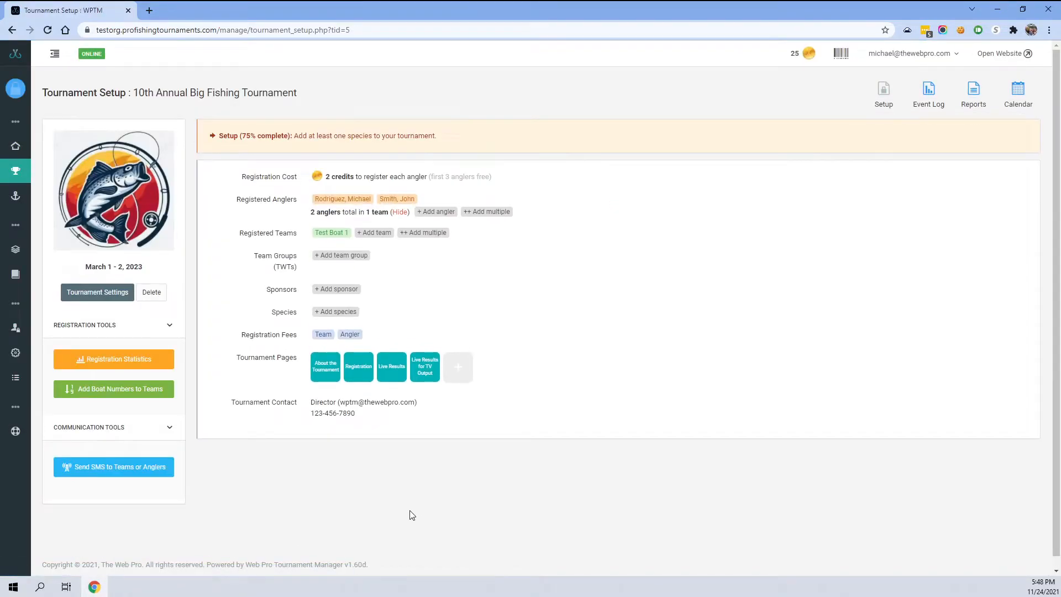
double_click(271, 255)
left_click_drag(273, 253, 297, 257)
double_click(287, 269)
left_click(417, 276)
- Add a new team group named TWT 1 - $100 to the tournament
left_click(334, 259)
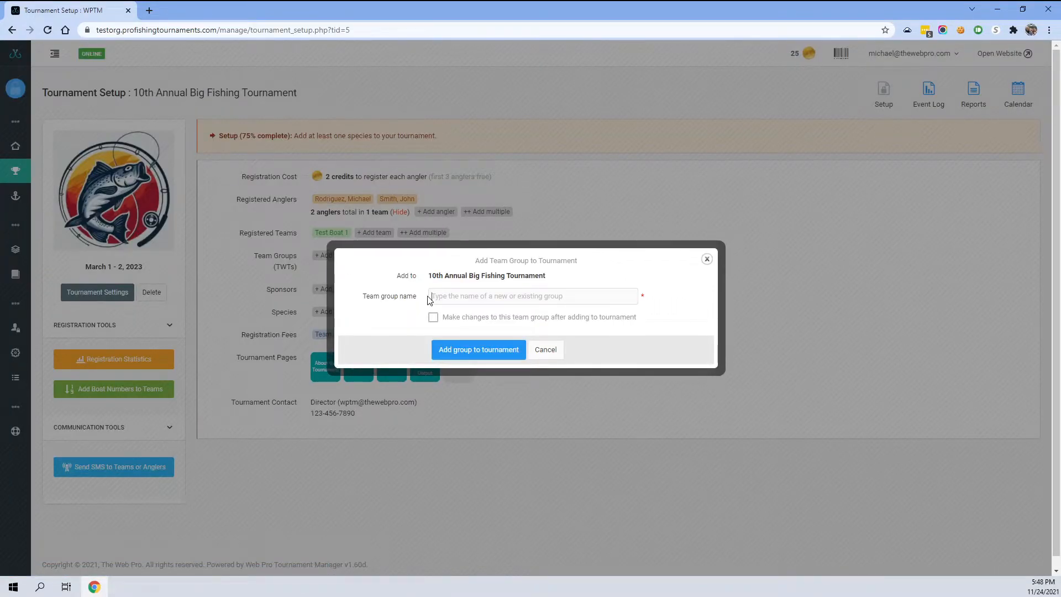
type("TWT 1")
left_click_drag(472, 296, 375, 296)
left_click(470, 298)
type("00")
left_click(470, 350)
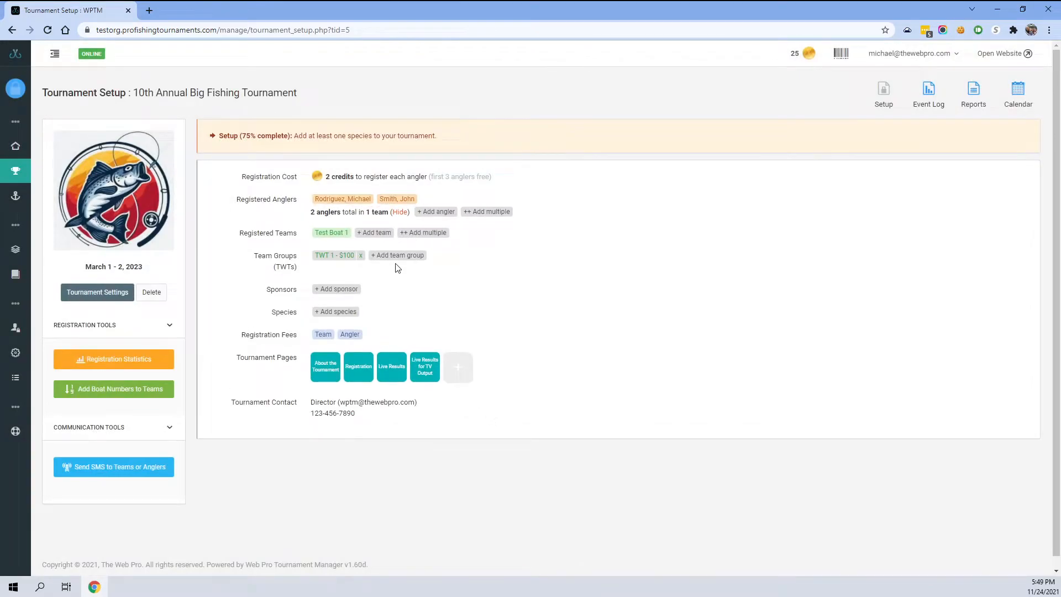
- Add a second team group named TWT 2 - $250 to the tournament
left_click(396, 256)
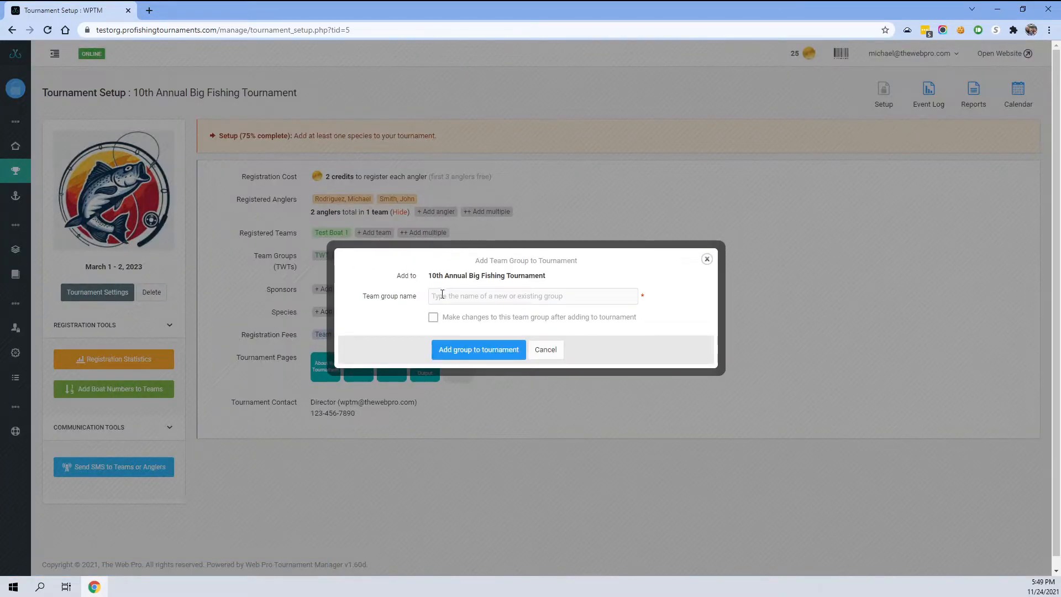
type("TWT 2")
type("- $250")
left_click(496, 350)
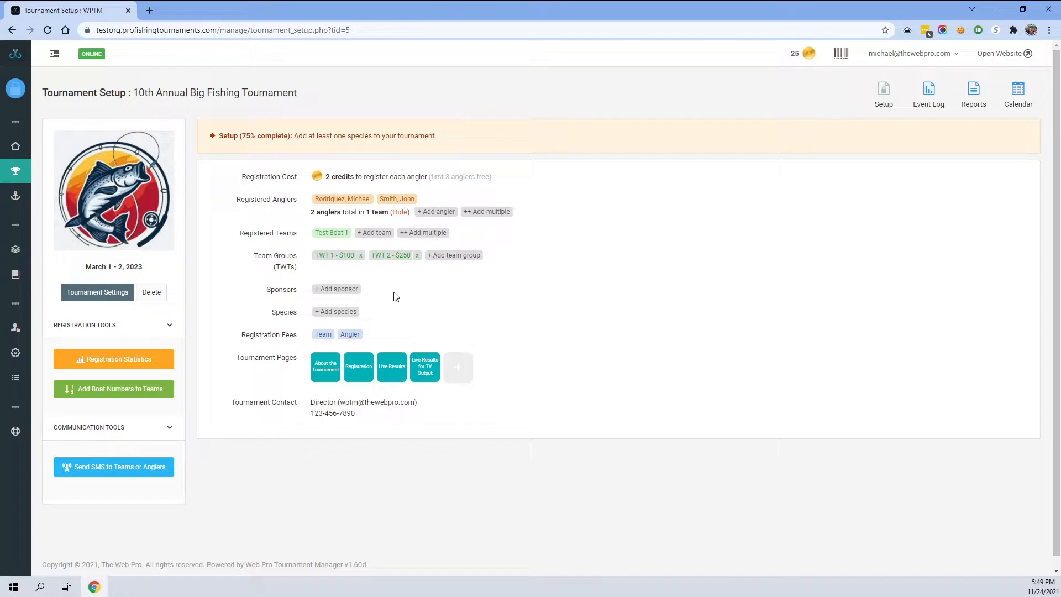
- Add Test Boat 1 to the TWT 1 - $100 team group and save the group
left_click(329, 256)
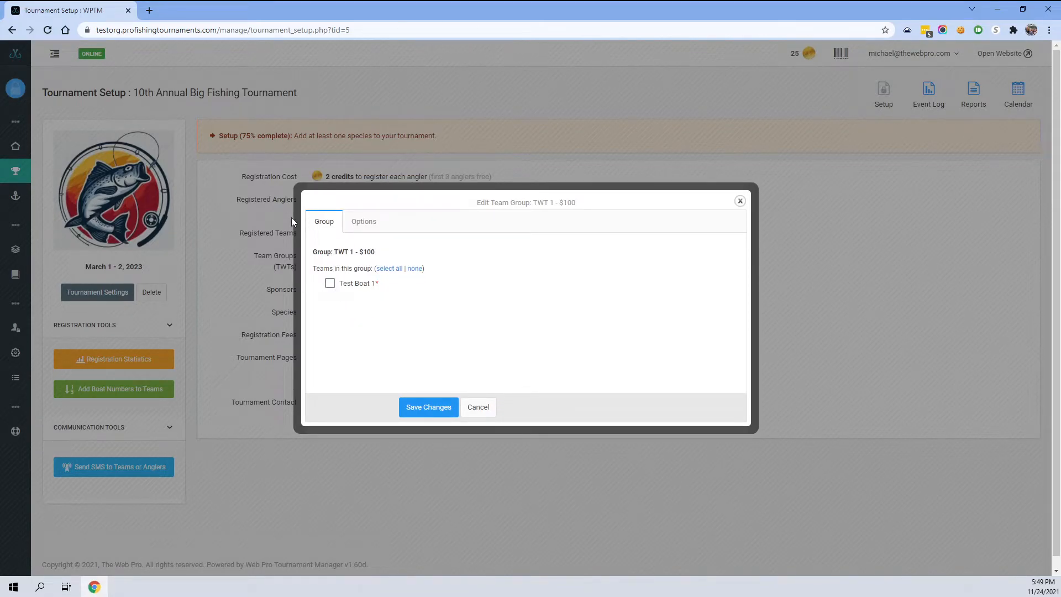
left_click(331, 286)
left_click(449, 407)
left_click(364, 221)
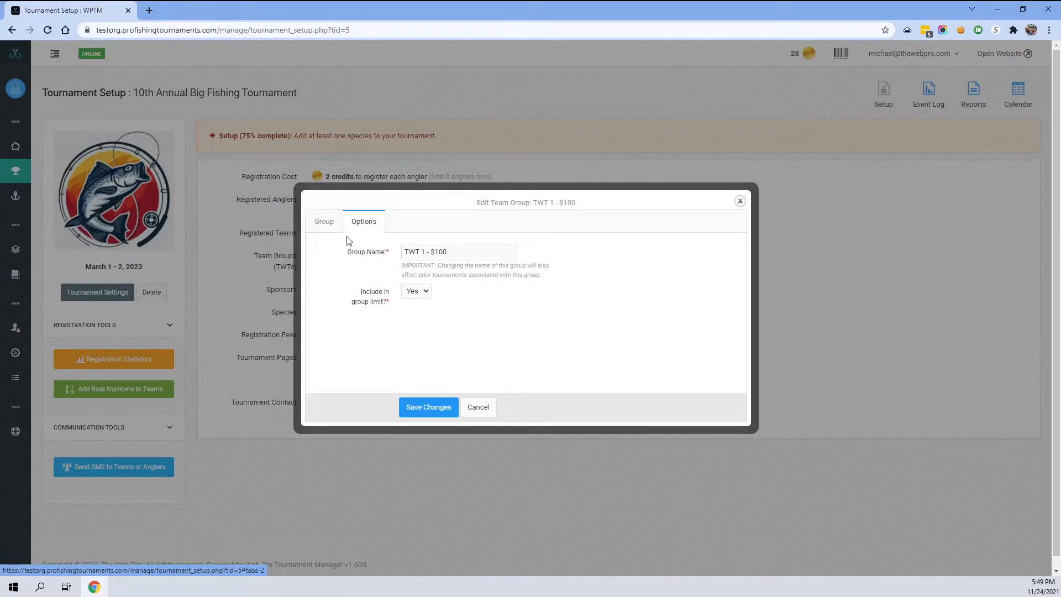
left_click(323, 226)
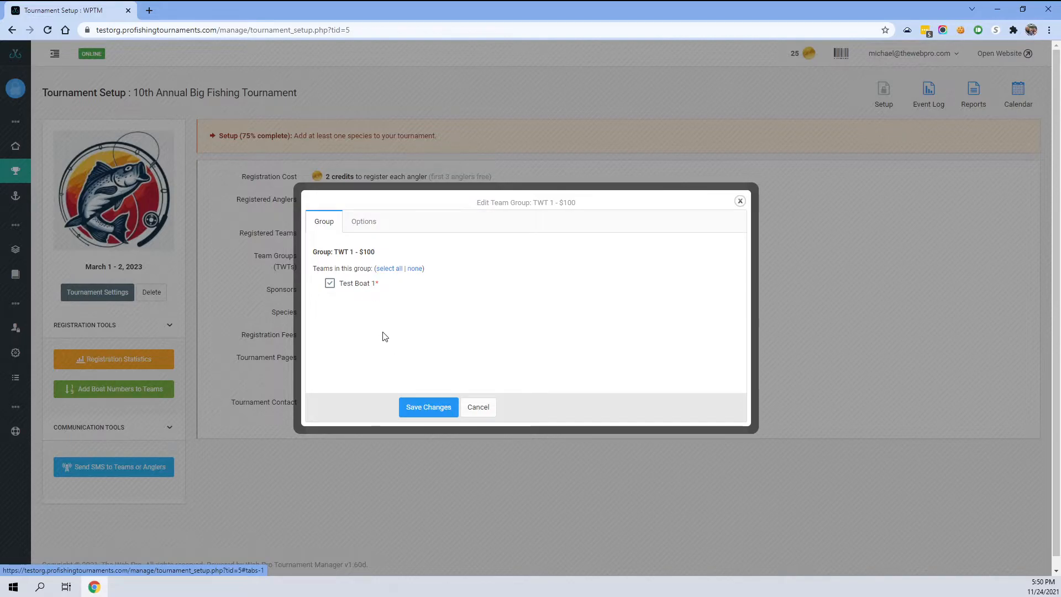
left_click(430, 409)
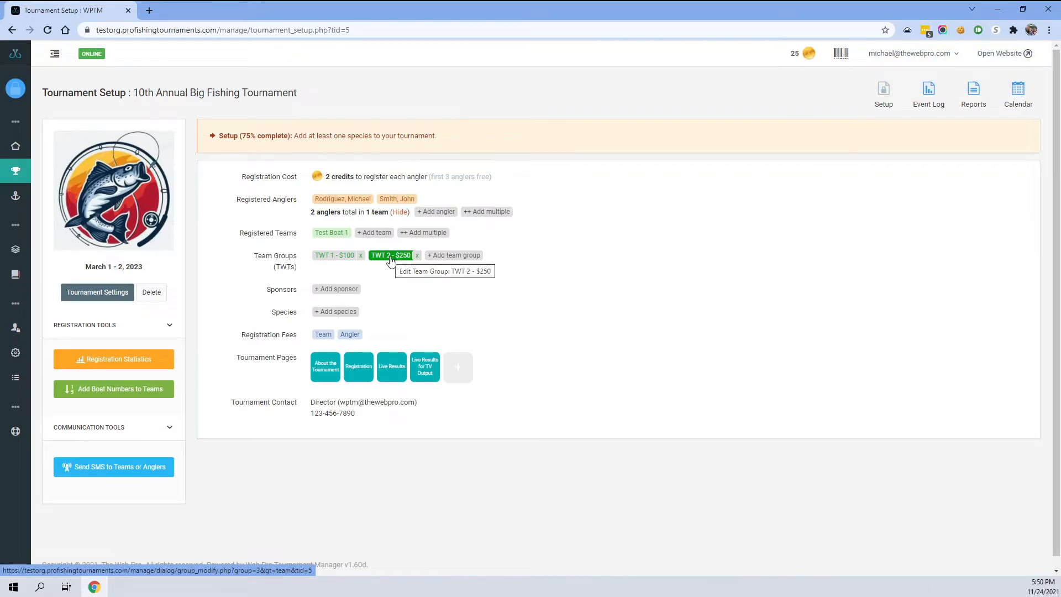
- Check the team registration fee dialog and the tournament's payment settings
left_click(322, 336)
left_click(467, 386)
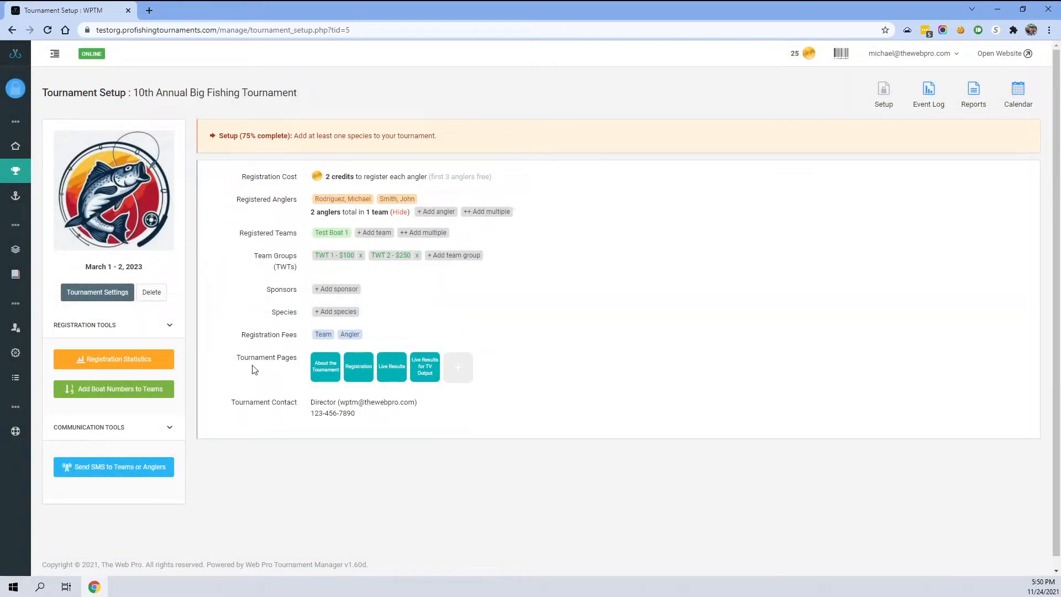
left_click(95, 295)
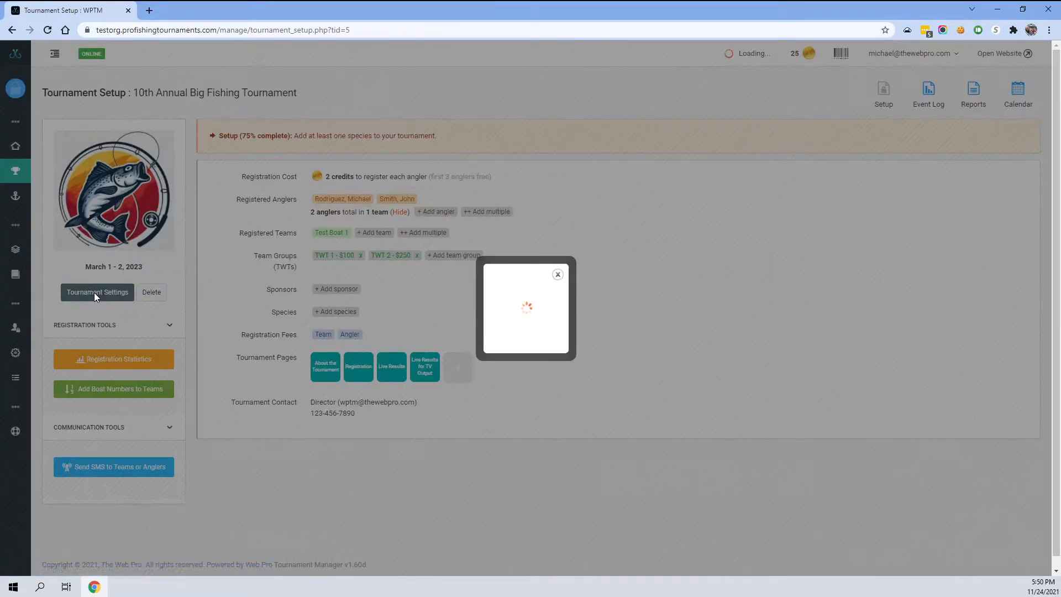
left_click(553, 177)
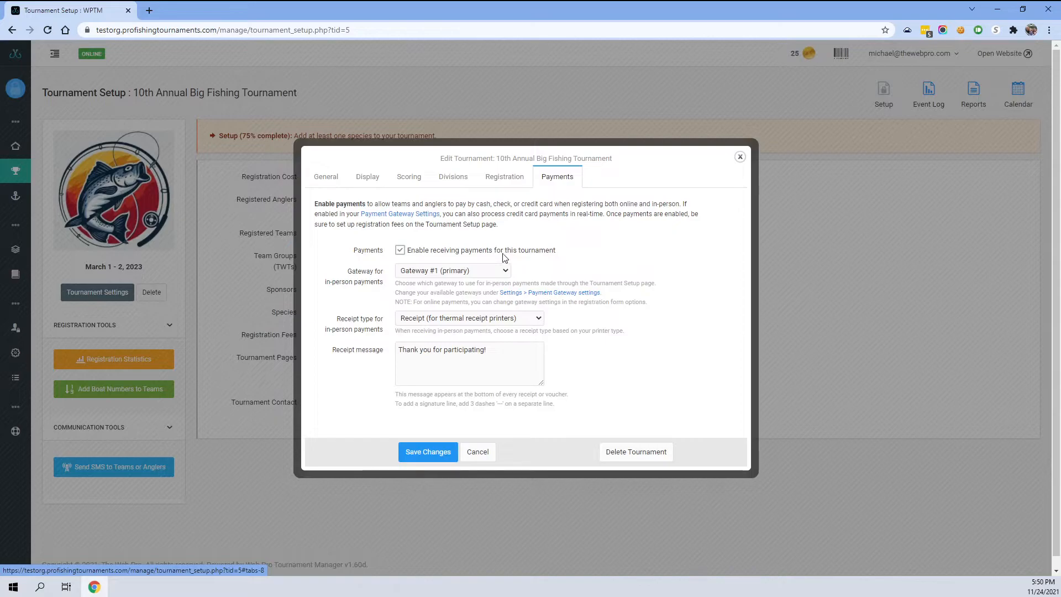
left_click(437, 451)
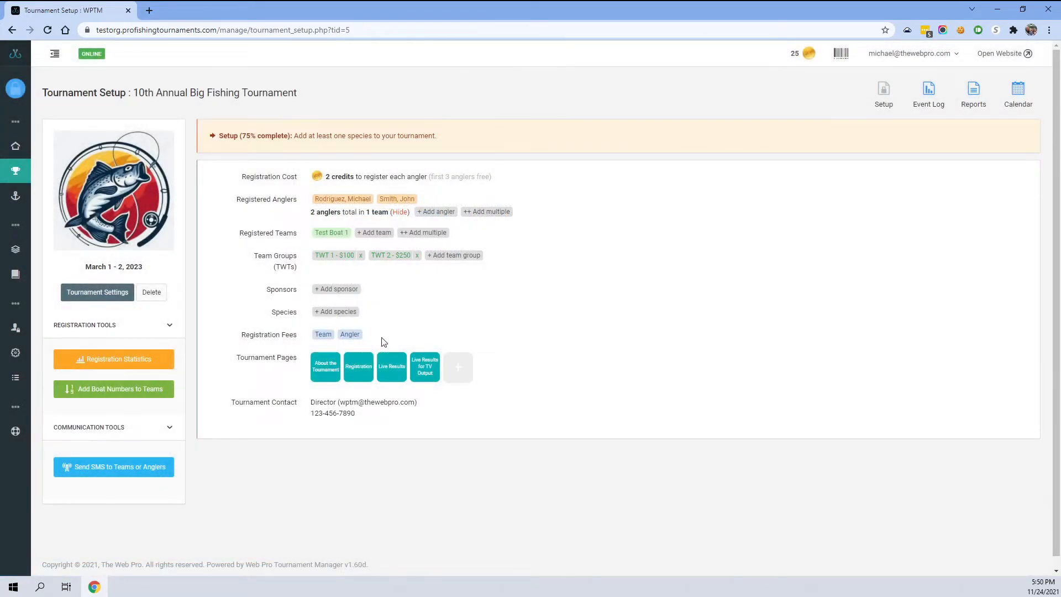
- Enable the team registration fee and delete every item from its default fee formula
left_click(322, 336)
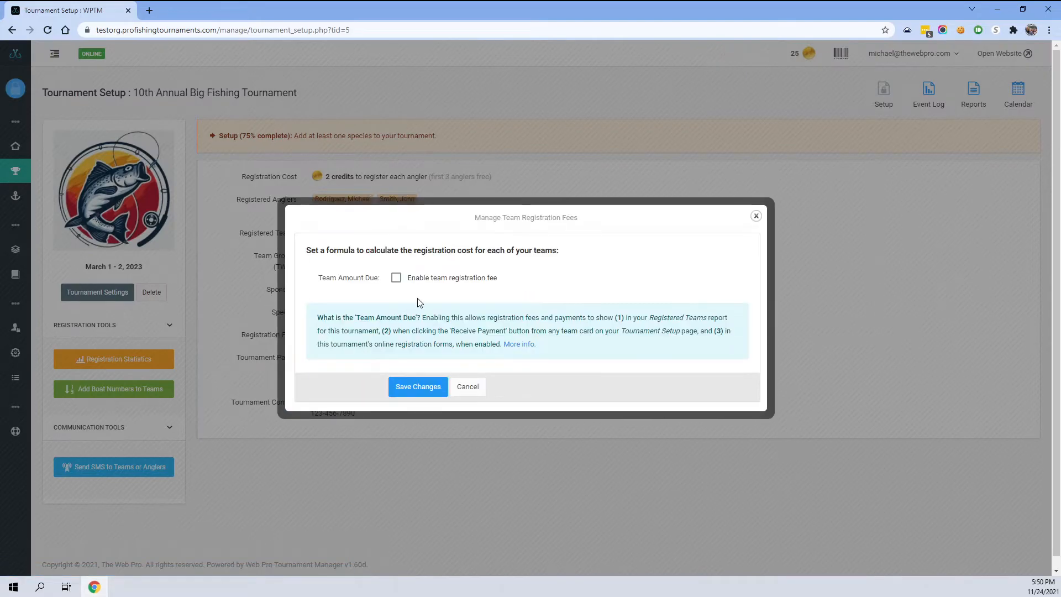
left_click(397, 278)
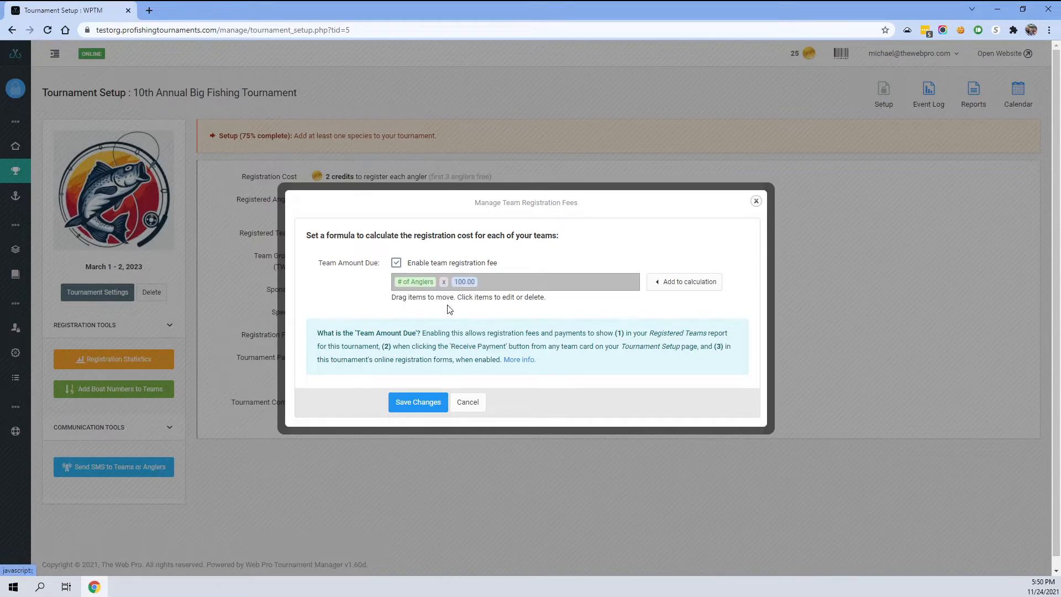
left_click(428, 285)
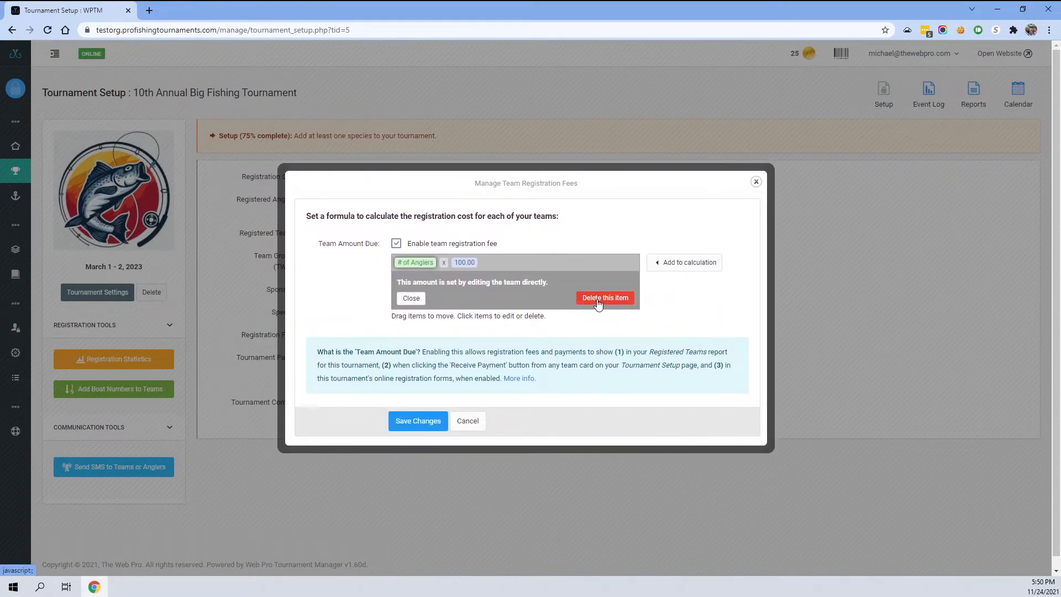
left_click(598, 298)
left_click(399, 274)
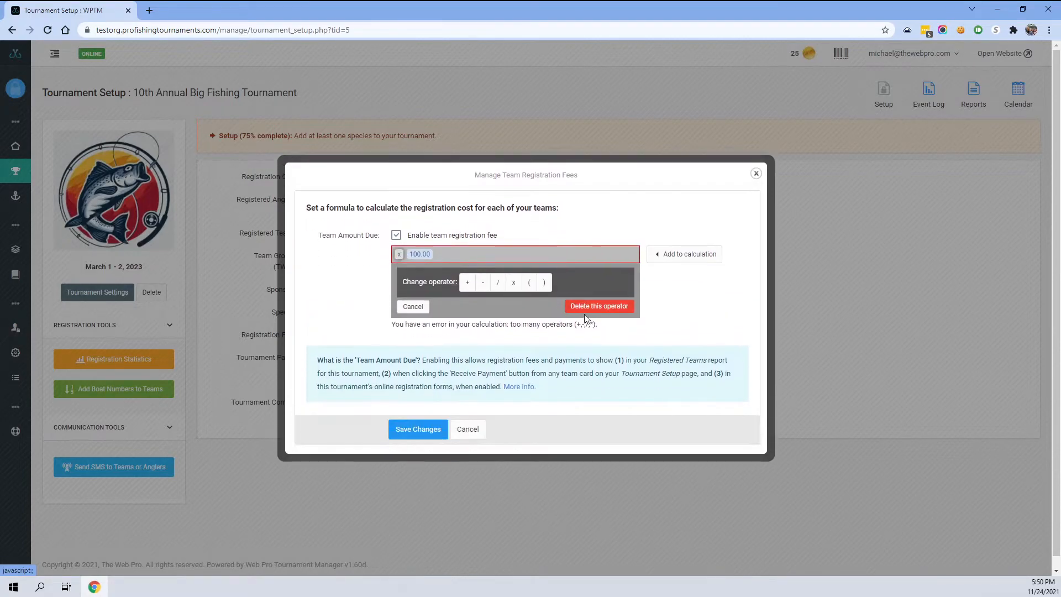
left_click(584, 314)
left_click(412, 280)
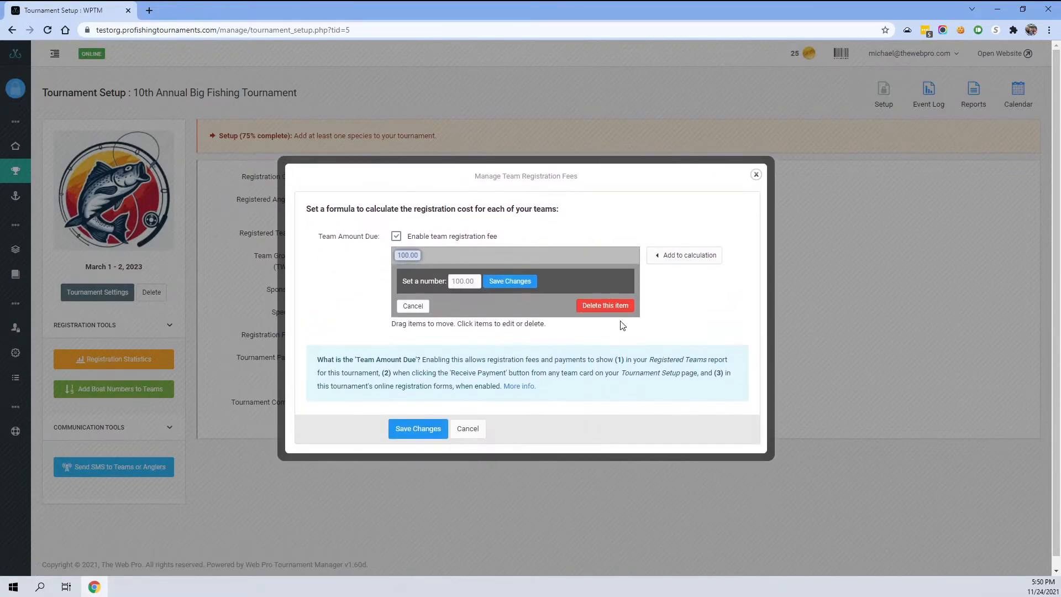
left_click(605, 307)
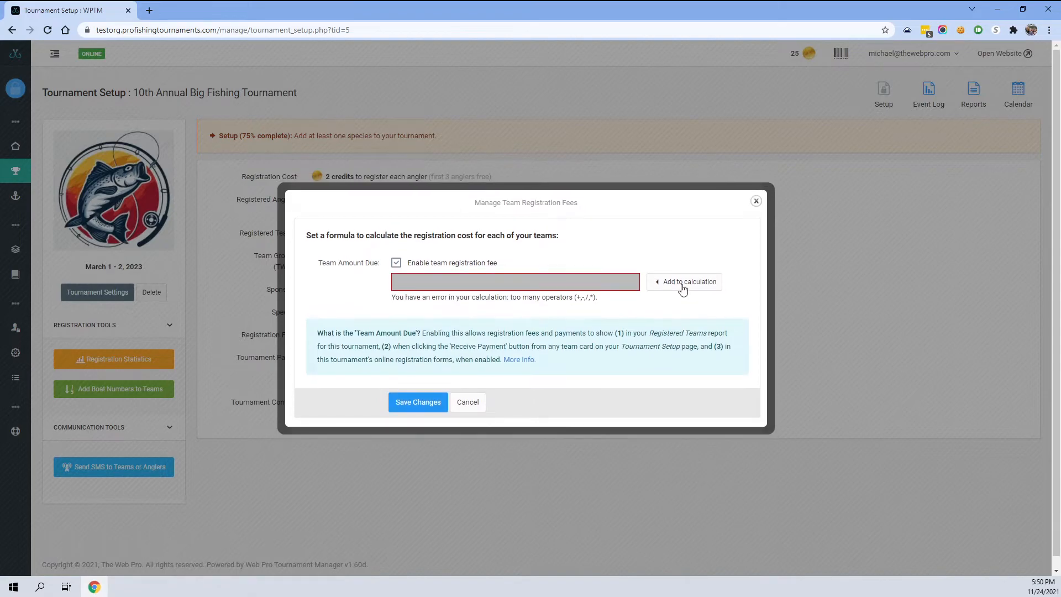
- Add a Team Groups item to the team registration fee formula
left_click(677, 285)
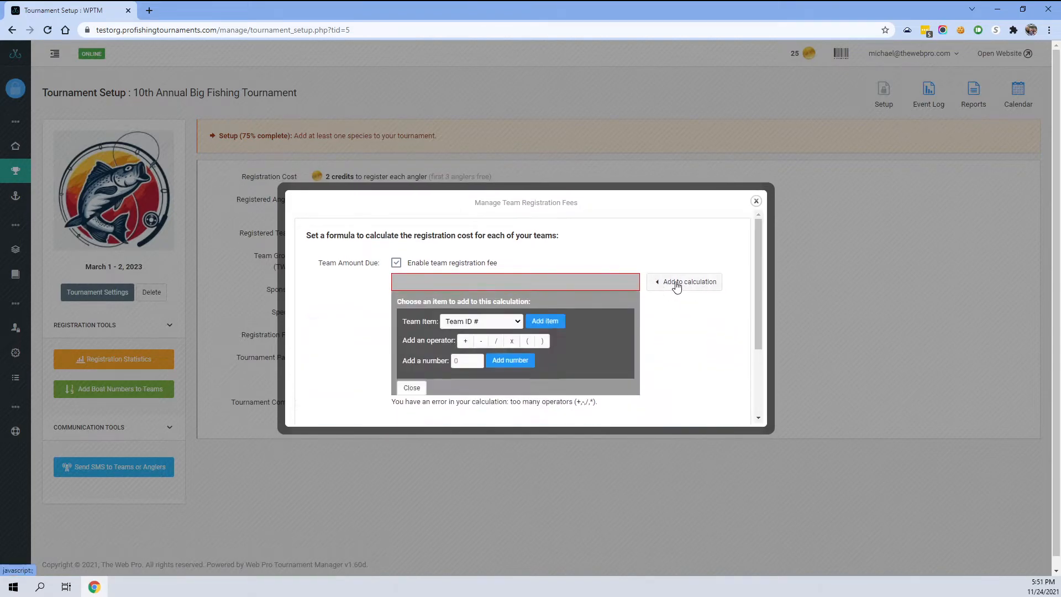
left_click(467, 267)
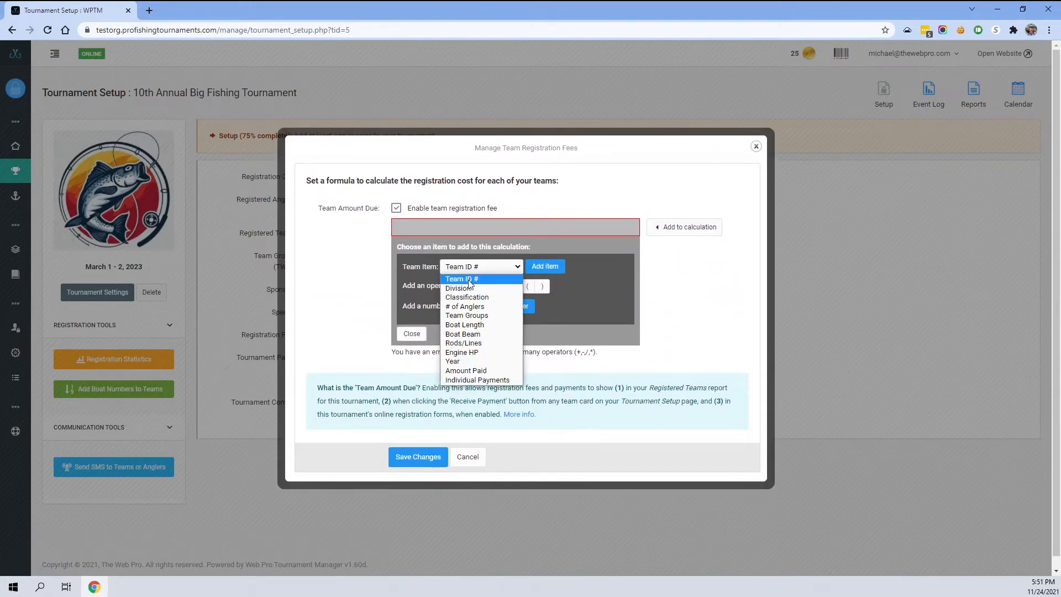
left_click(456, 316)
left_click(543, 266)
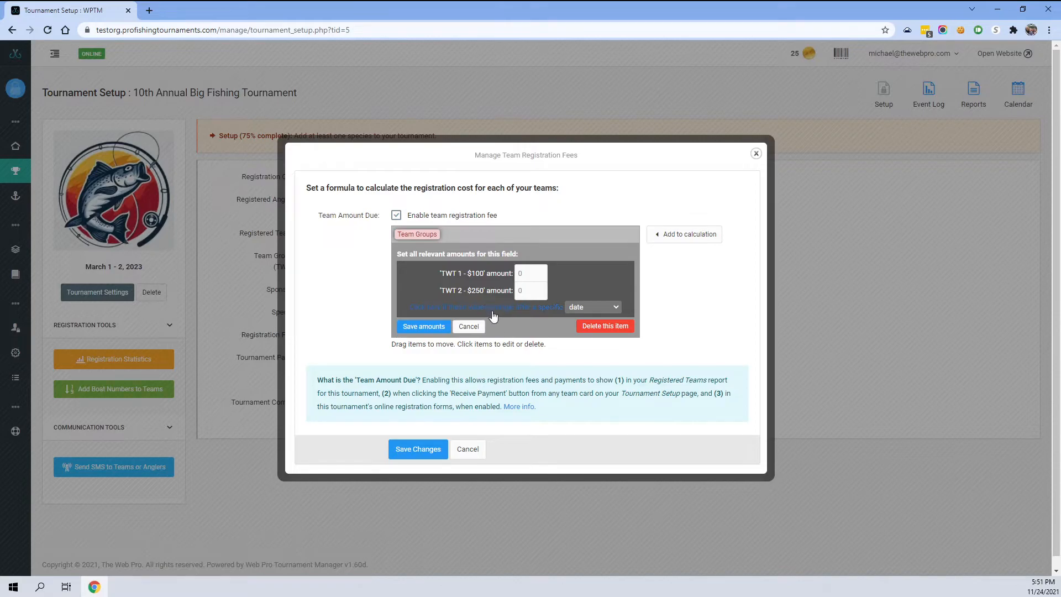
- Set the TWT 1 - $100 amount to 100.00 and TWT 2 - $250 amount to 250.00, then save the fee formula
left_click(522, 276)
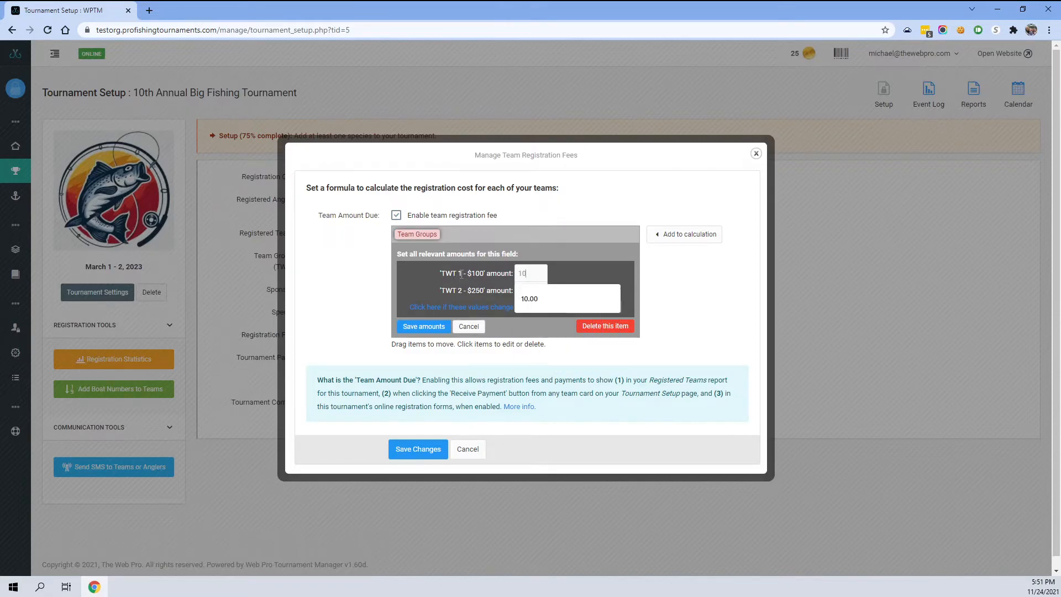
type("100.00")
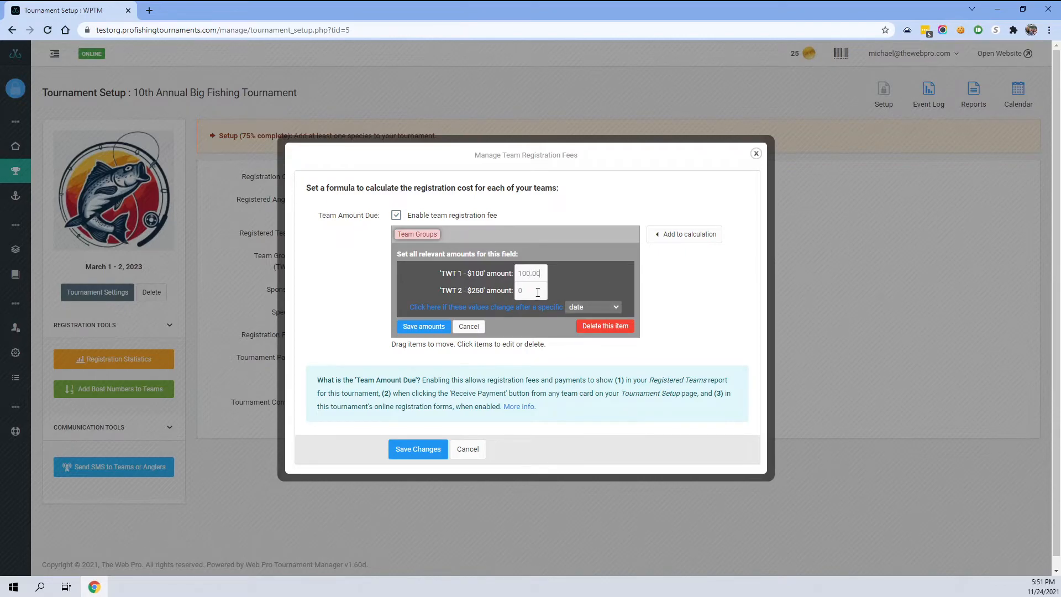
left_click(536, 292)
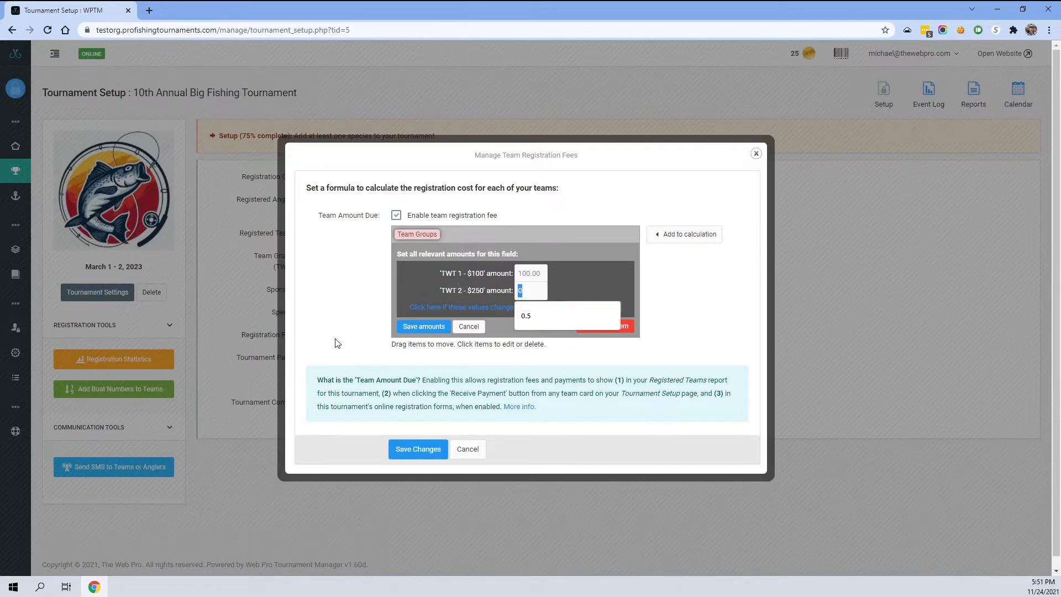
type("250.")
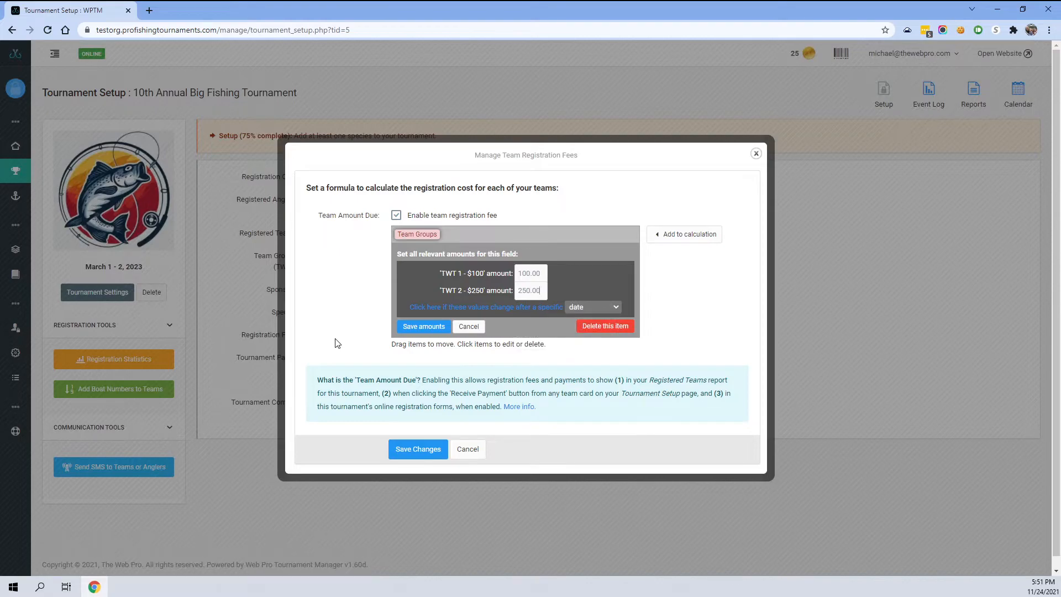
left_click(416, 330)
left_click(419, 402)
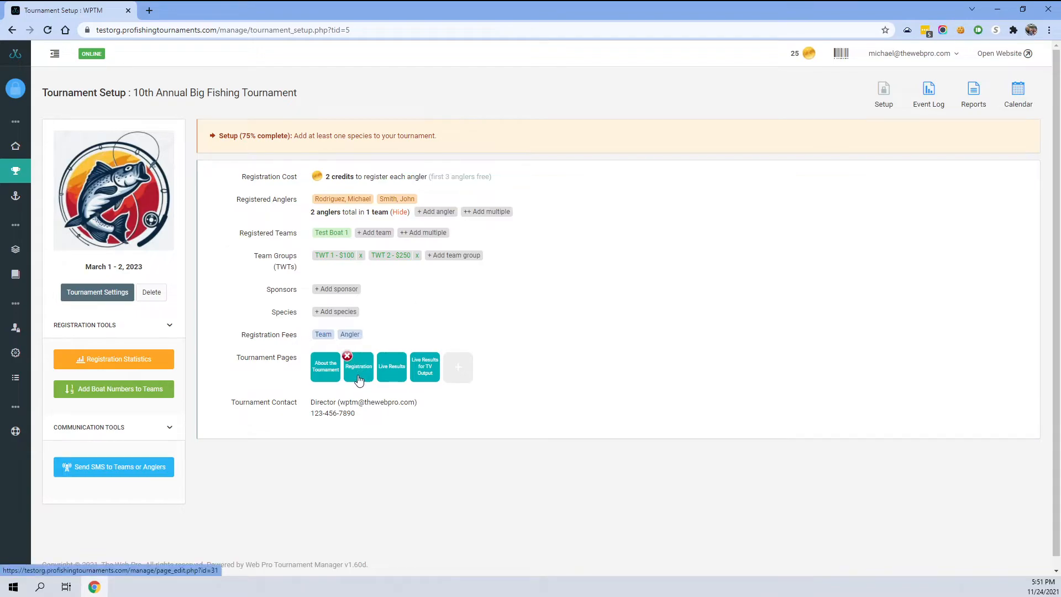
- Review Test Boat 1's payment breakdown, expanding the registration detail of each team and angler item
left_click(329, 235)
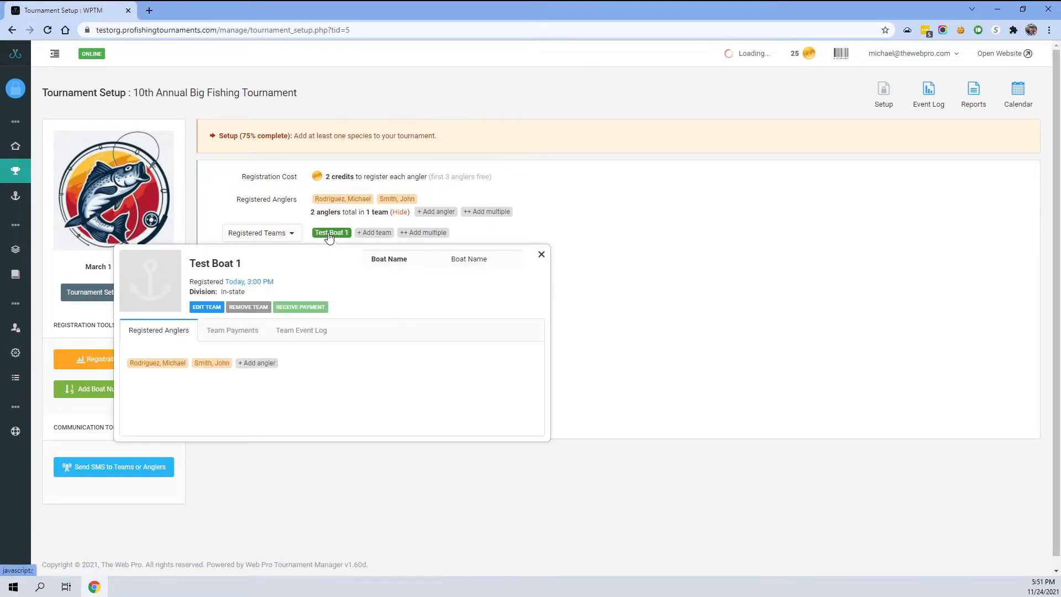
left_click(299, 309)
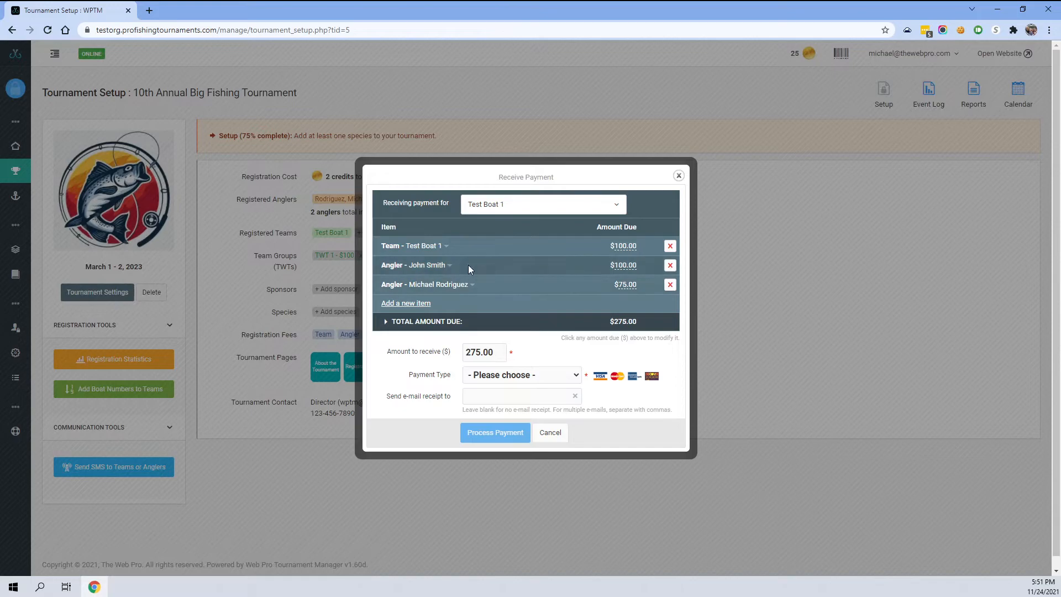
left_click(449, 265)
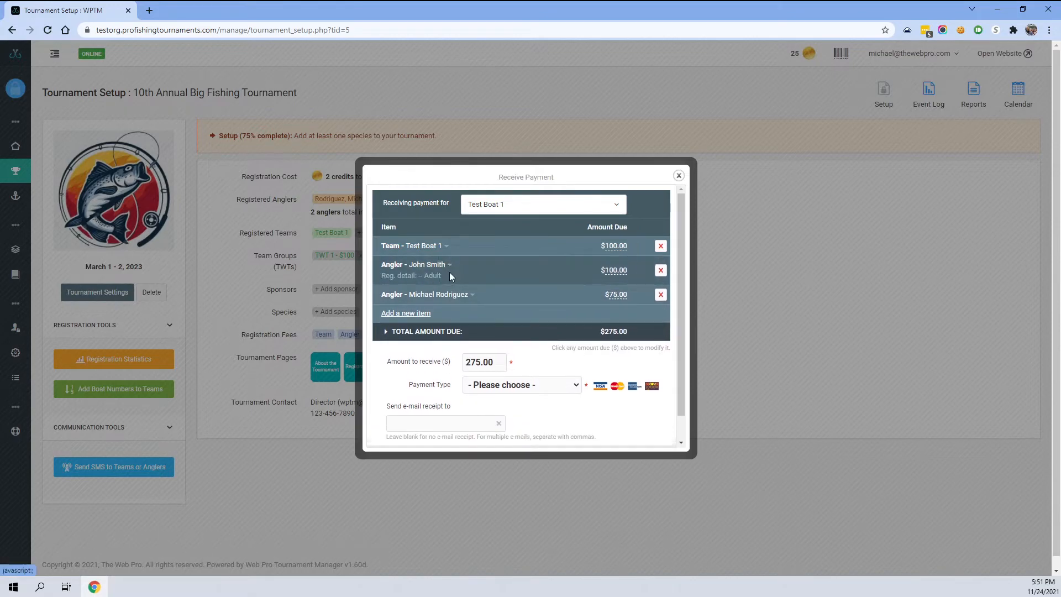
left_click(473, 290)
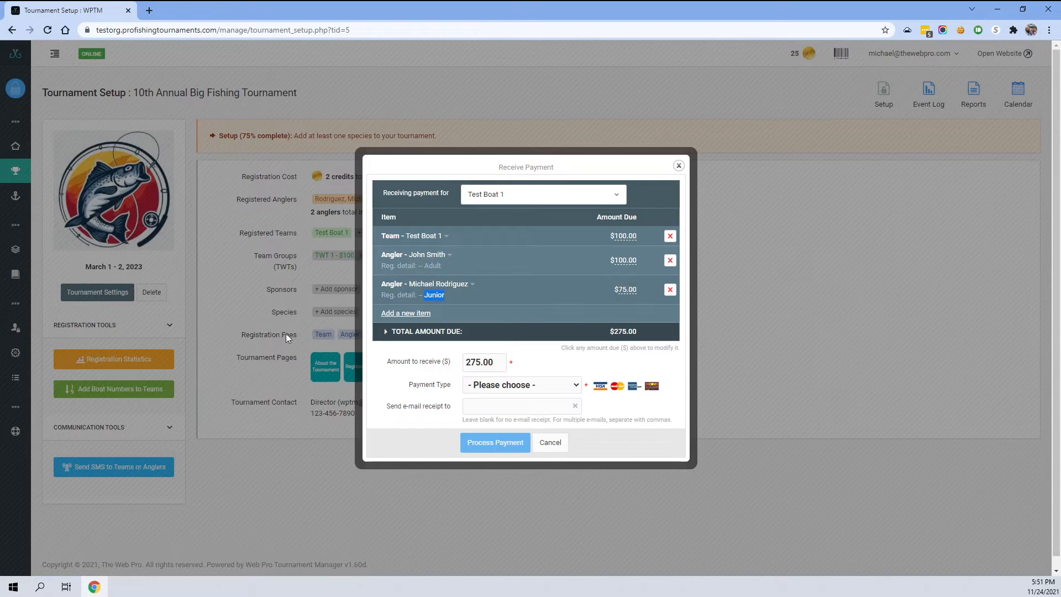
left_click(476, 284)
left_click(442, 259)
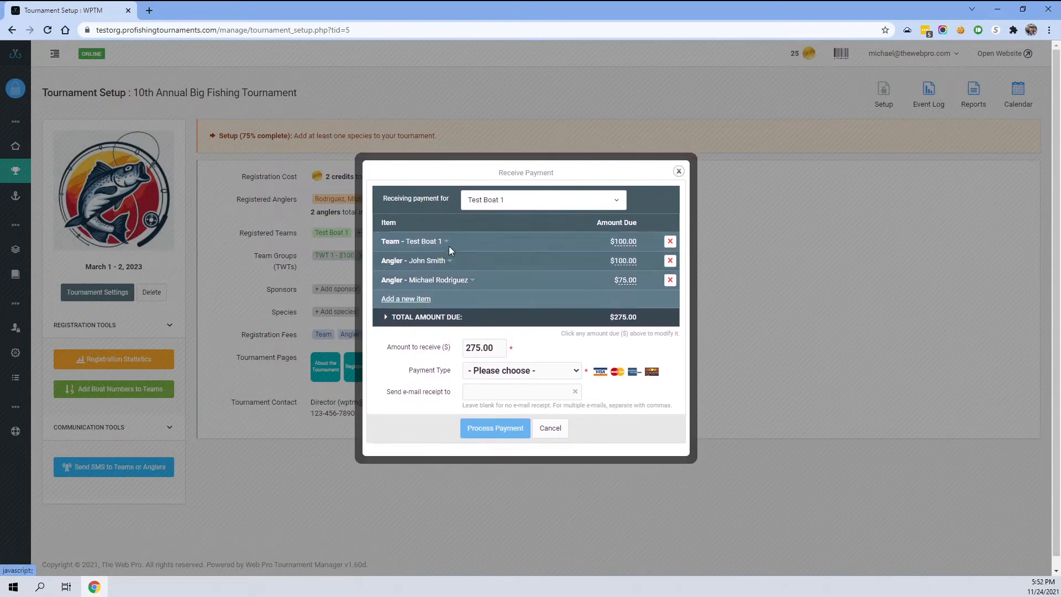
left_click(444, 246)
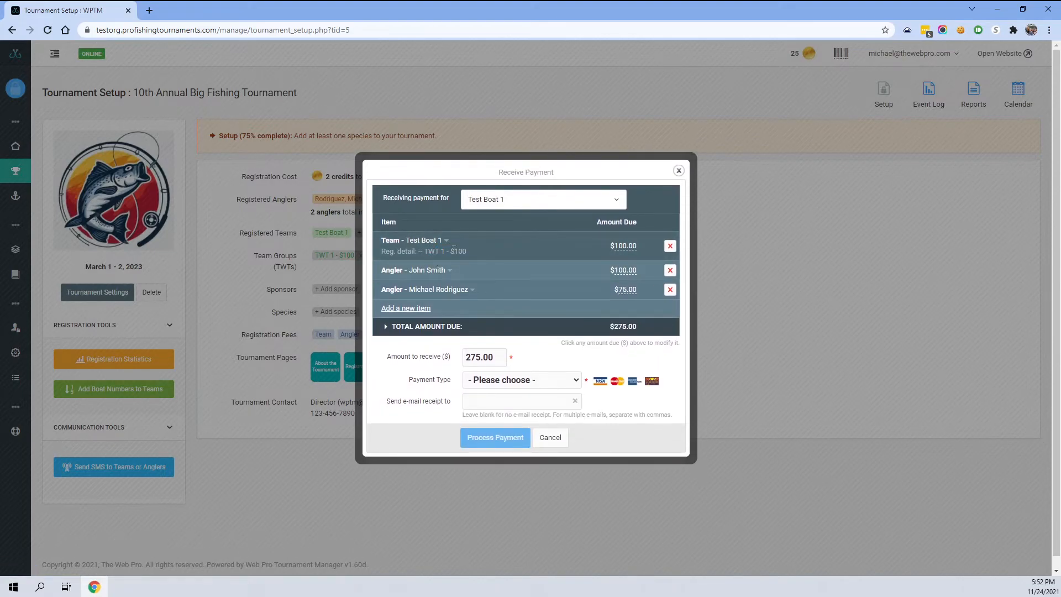
left_click(549, 438)
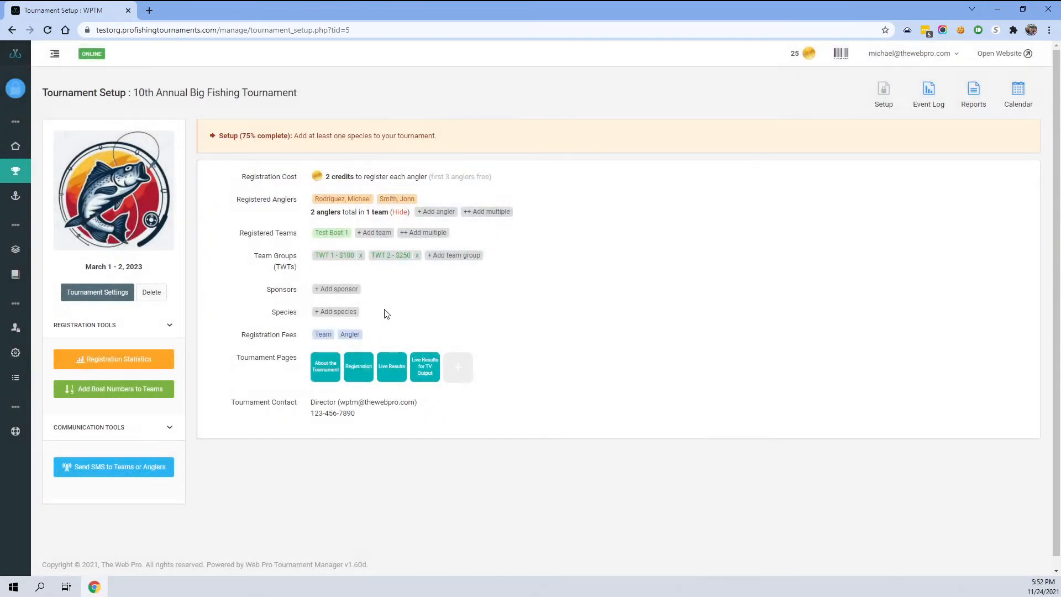
- Add Test Boat 1 to the TWT 2 - $250 team group from the team's TWT settings and save
left_click(391, 256)
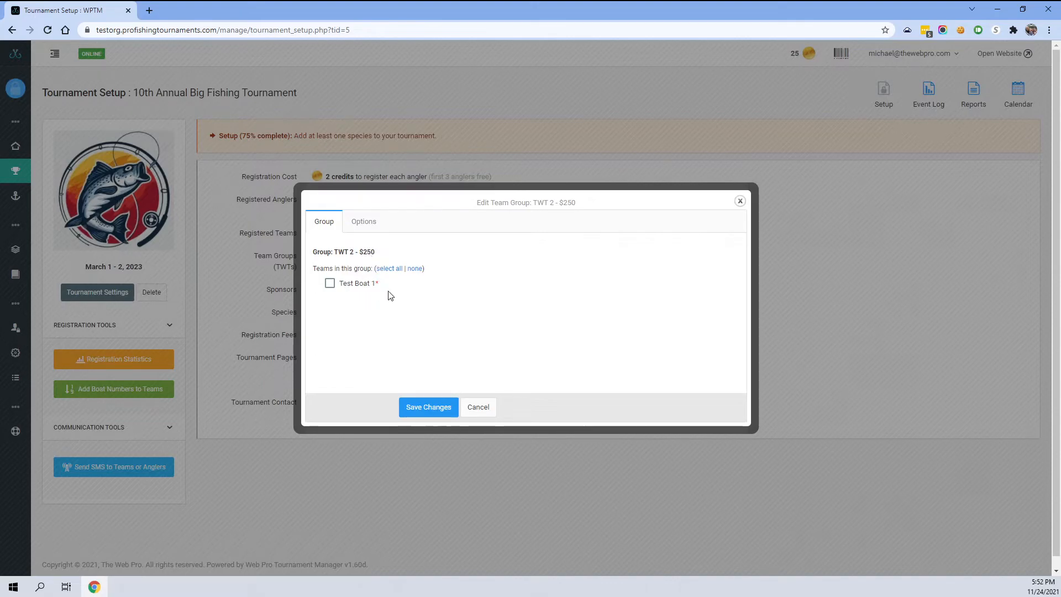
left_click(479, 407)
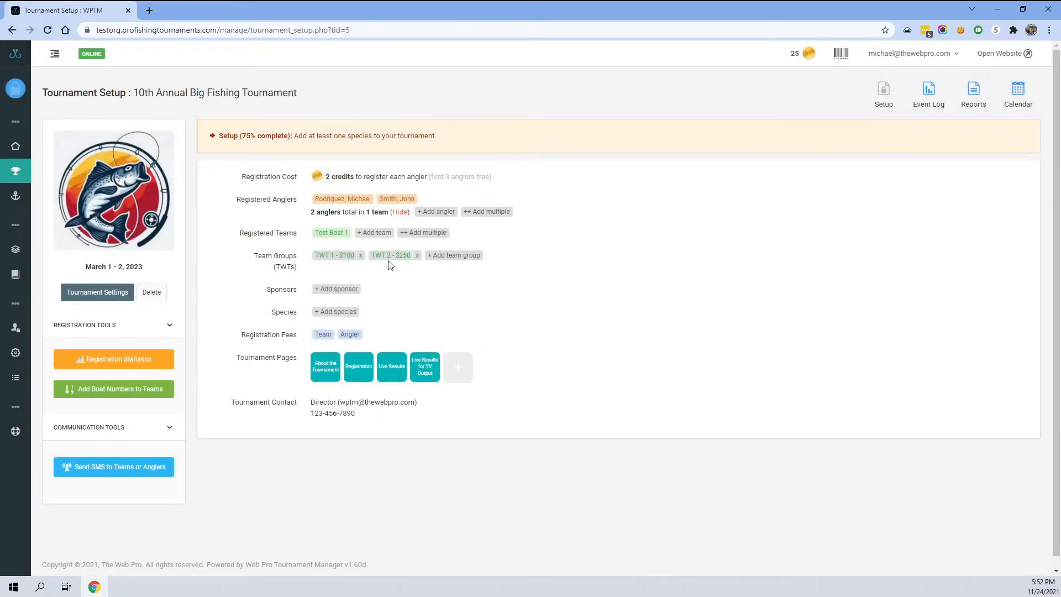
left_click(327, 235)
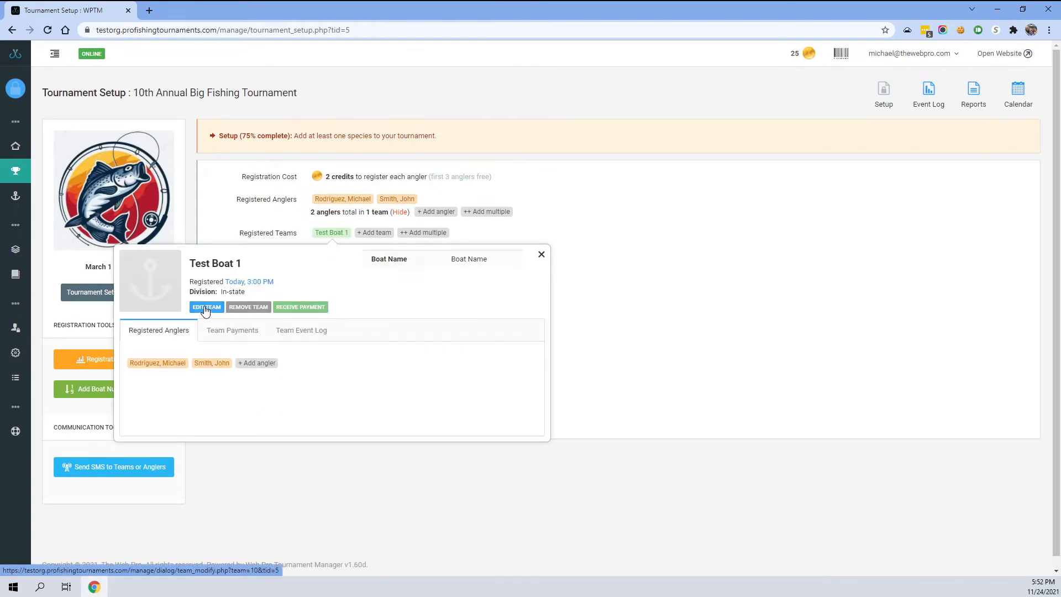
left_click(205, 309)
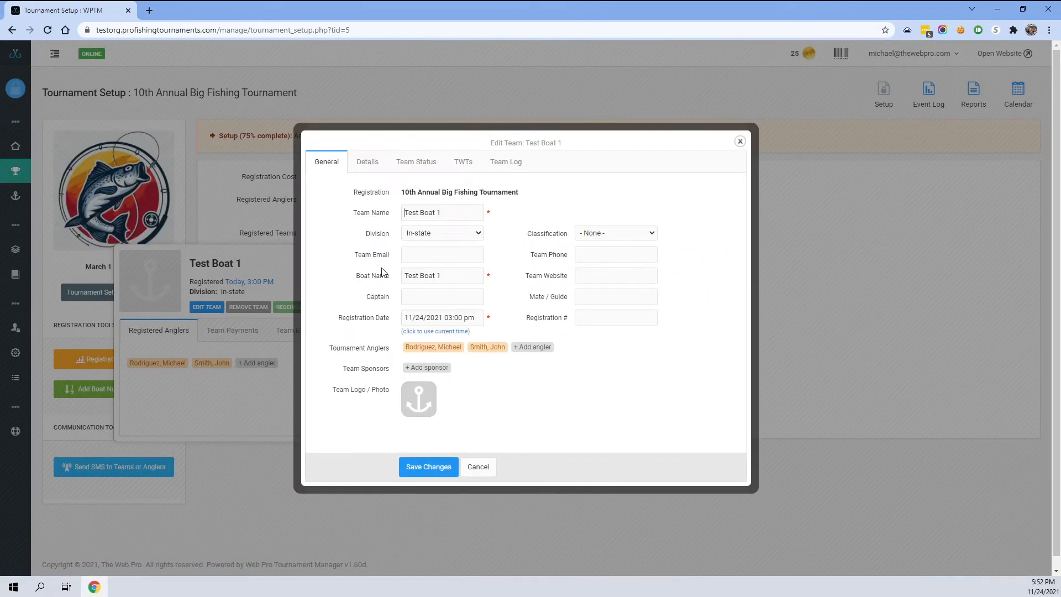
left_click(463, 163)
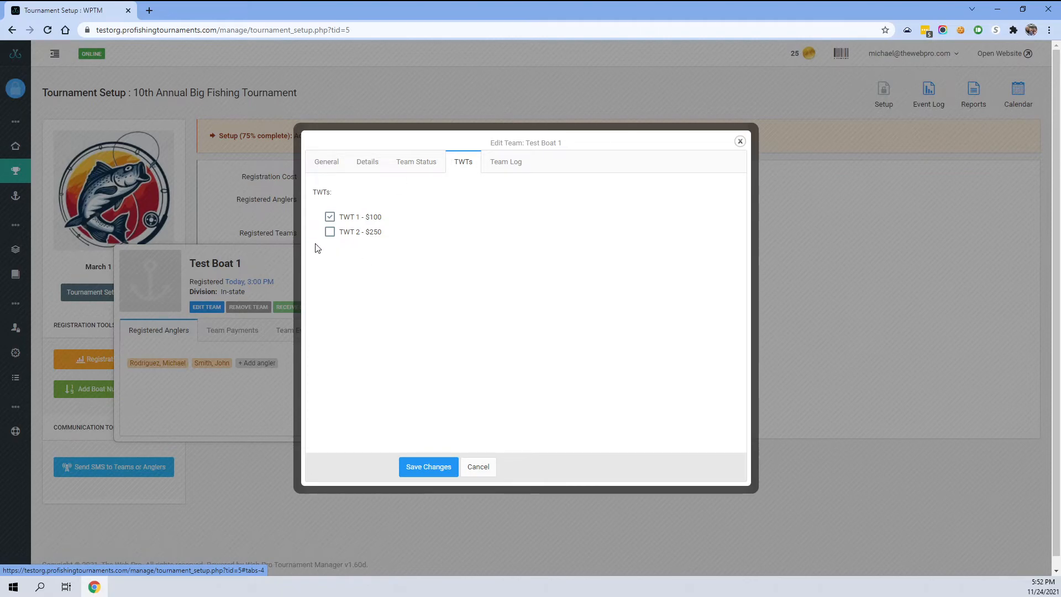
left_click(330, 232)
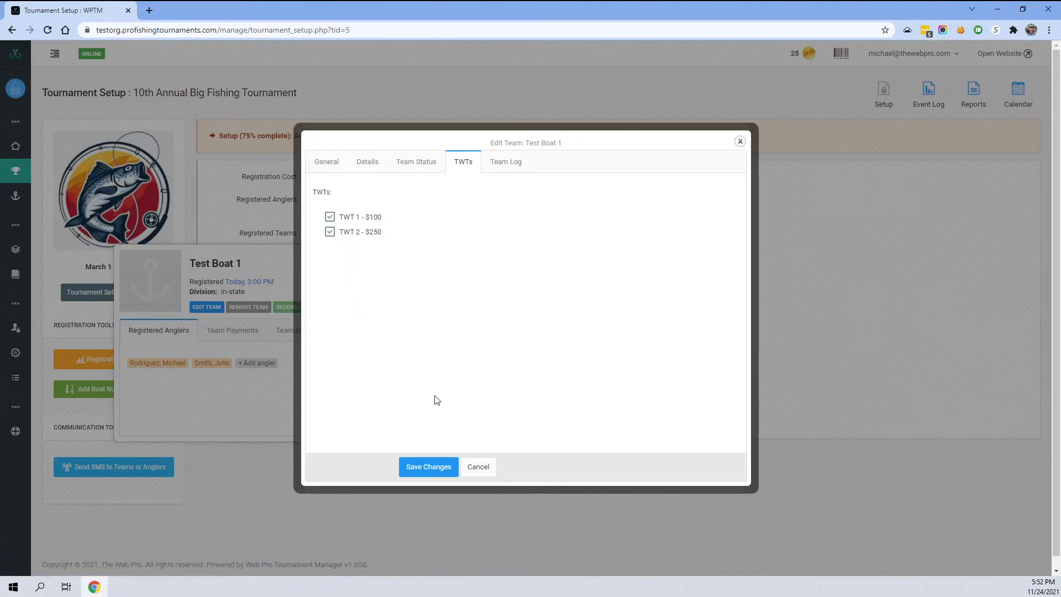
left_click(434, 467)
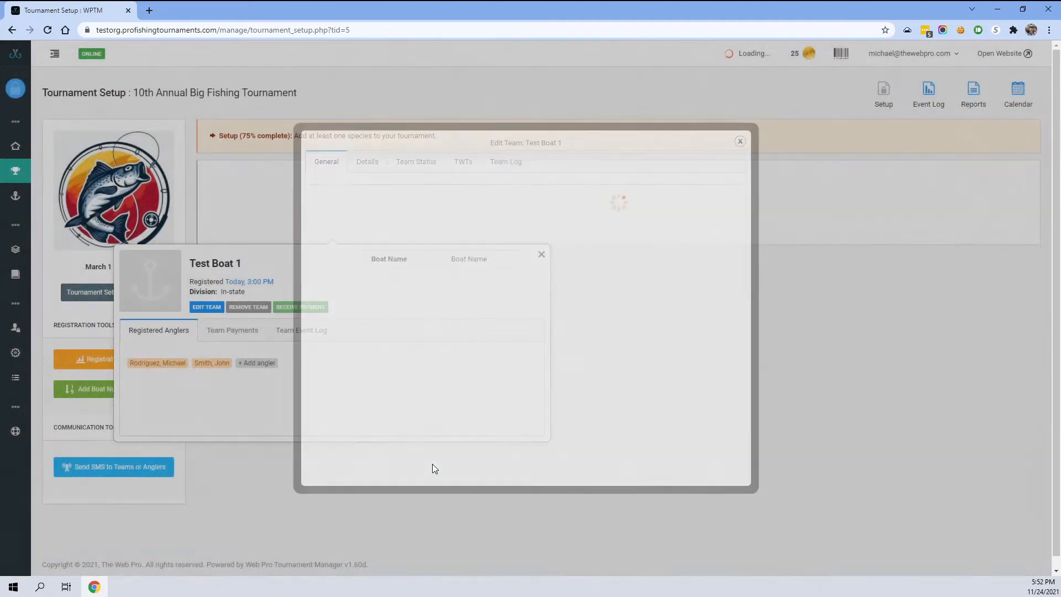
- Review Test Boat 1's updated payment breakdown and team registration detail
left_click(304, 308)
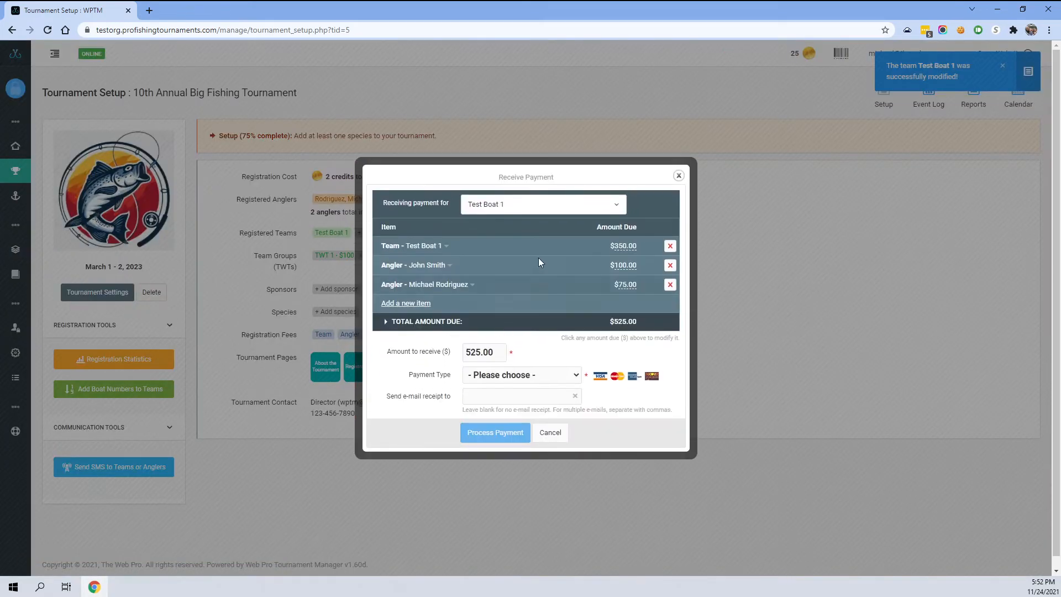
left_click(446, 246)
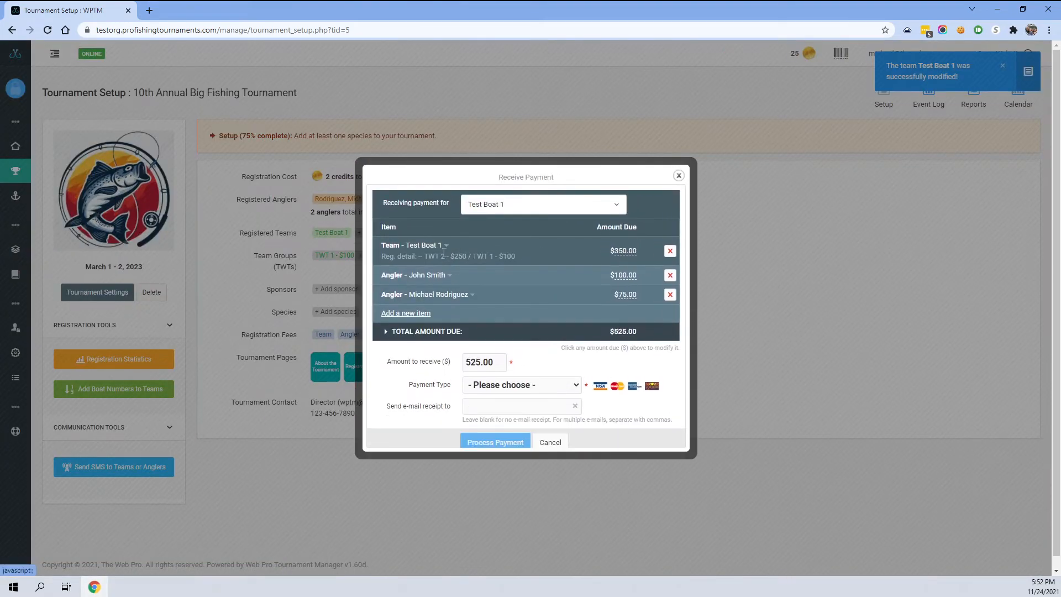
left_click_drag(429, 252, 477, 251)
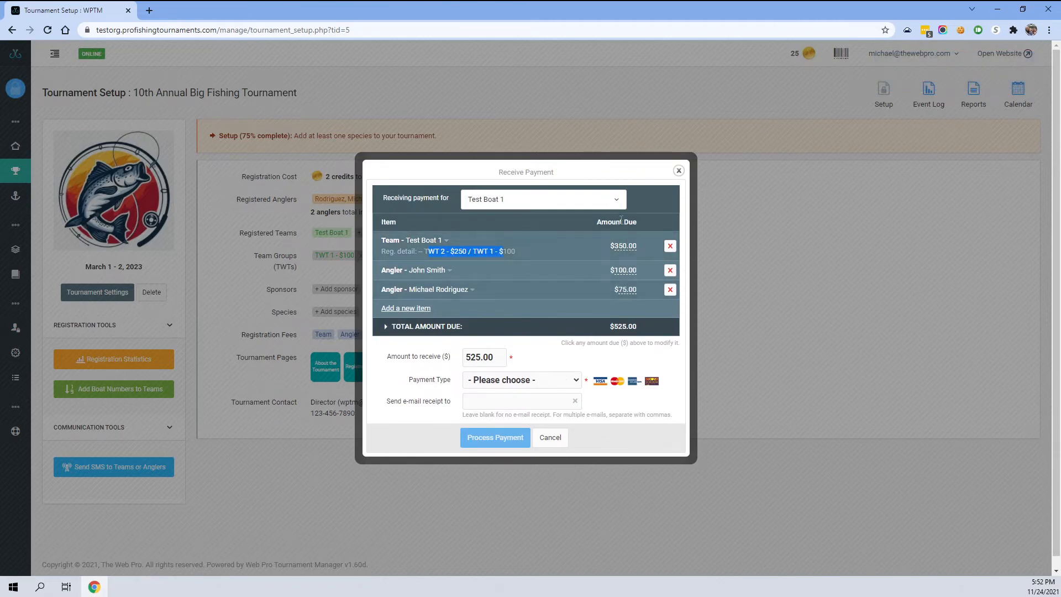
left_click(551, 441)
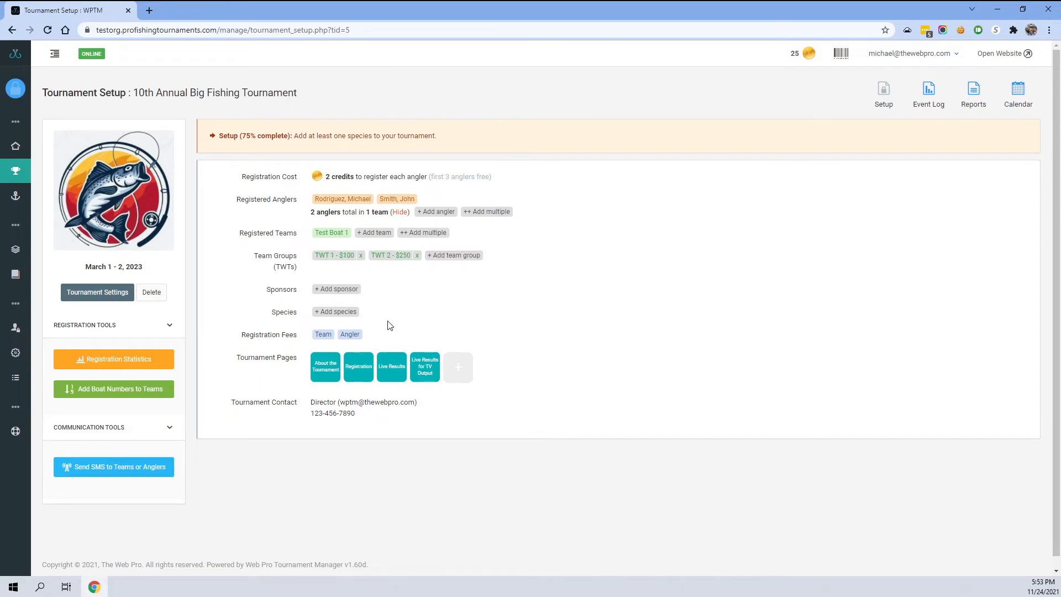
- Open the Live Results tournament page in the page editor and dismiss the introduction notice
left_click(389, 373)
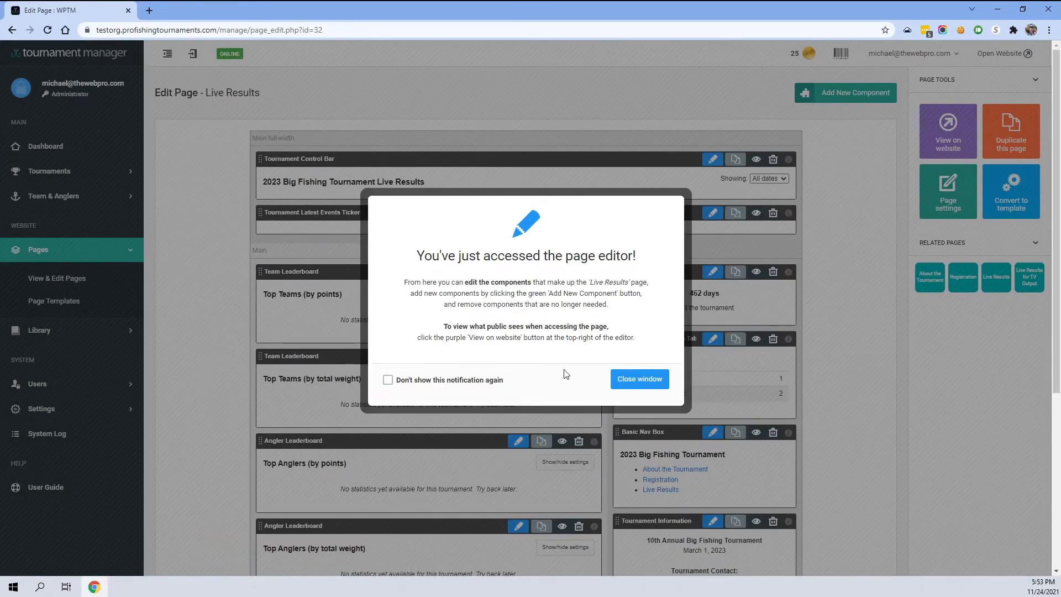
left_click(635, 380)
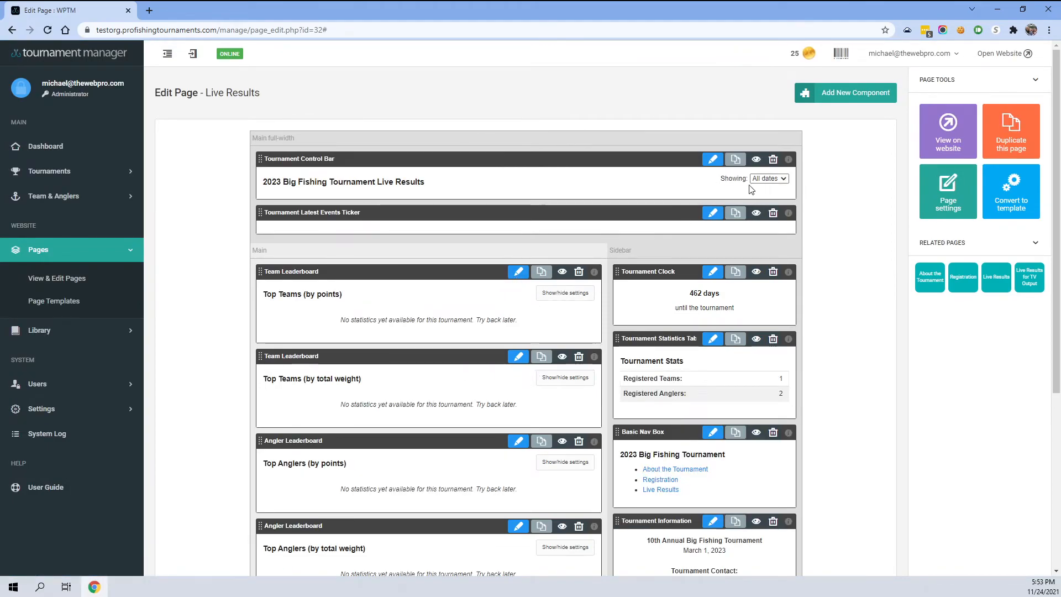
left_click(840, 94)
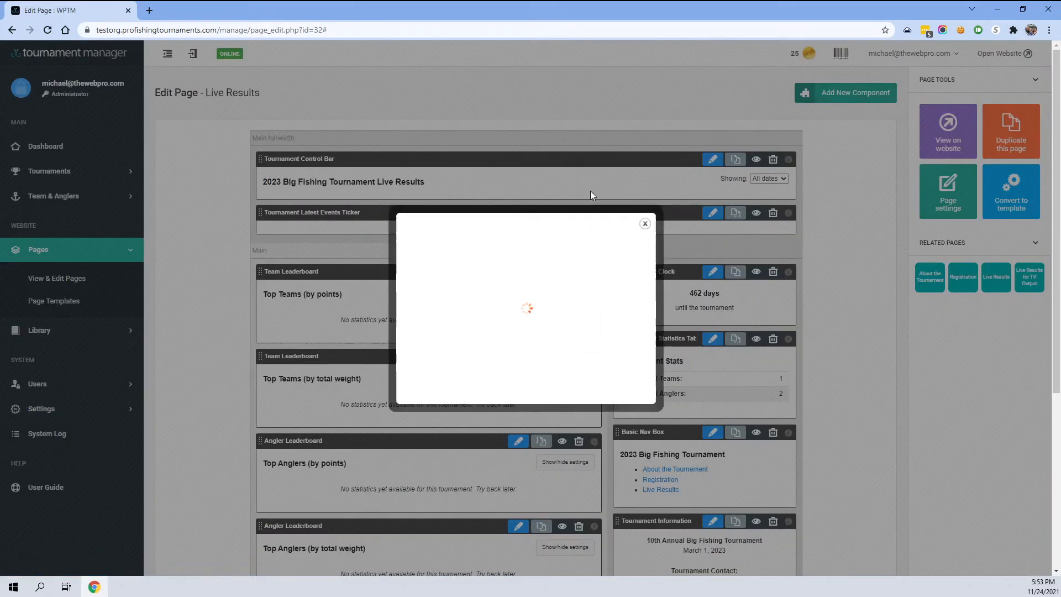
left_click(527, 213)
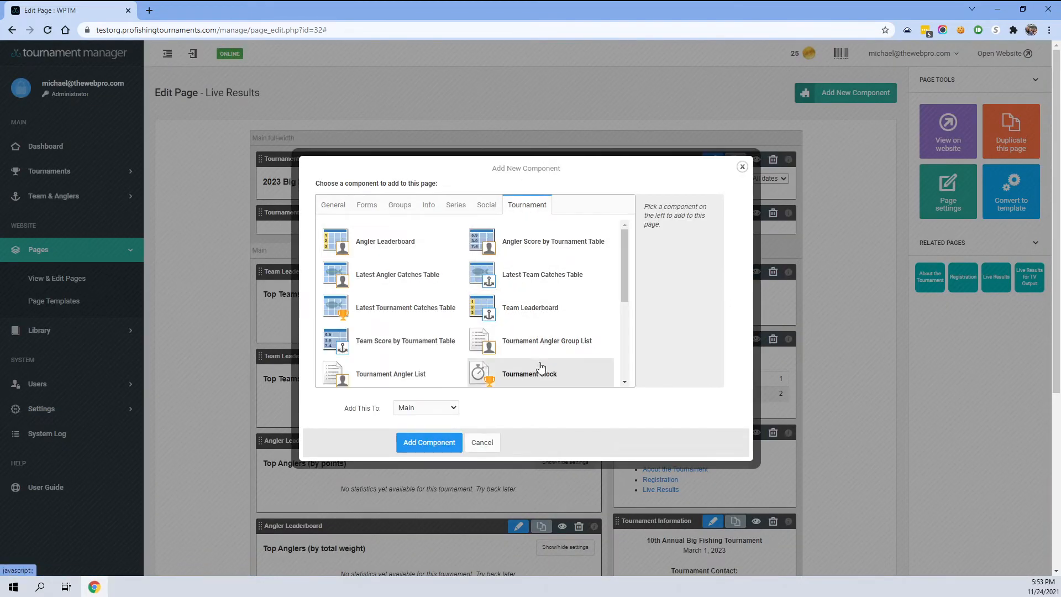
left_click(539, 309)
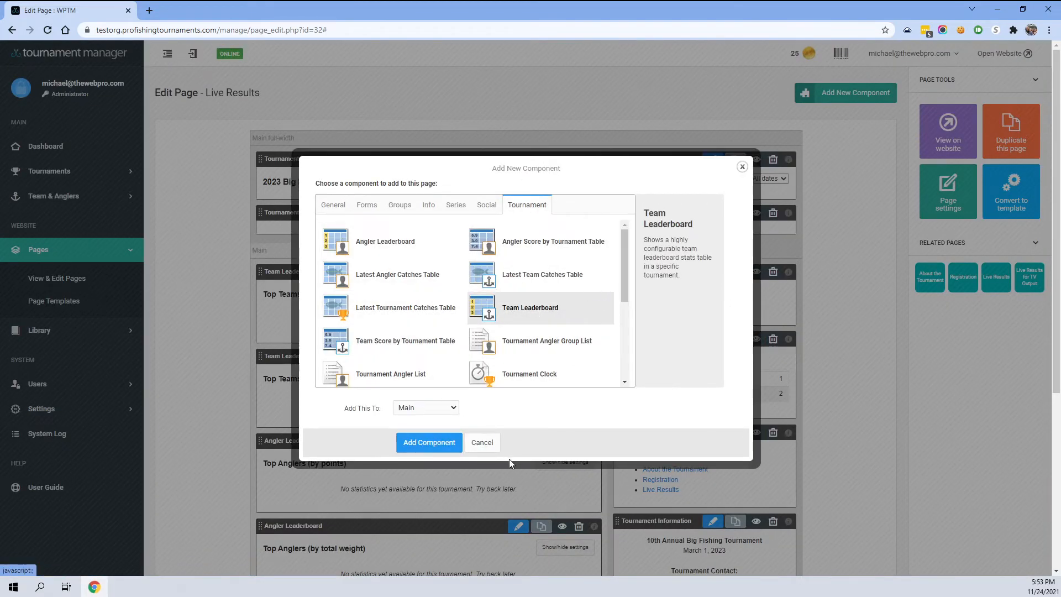
left_click(482, 442)
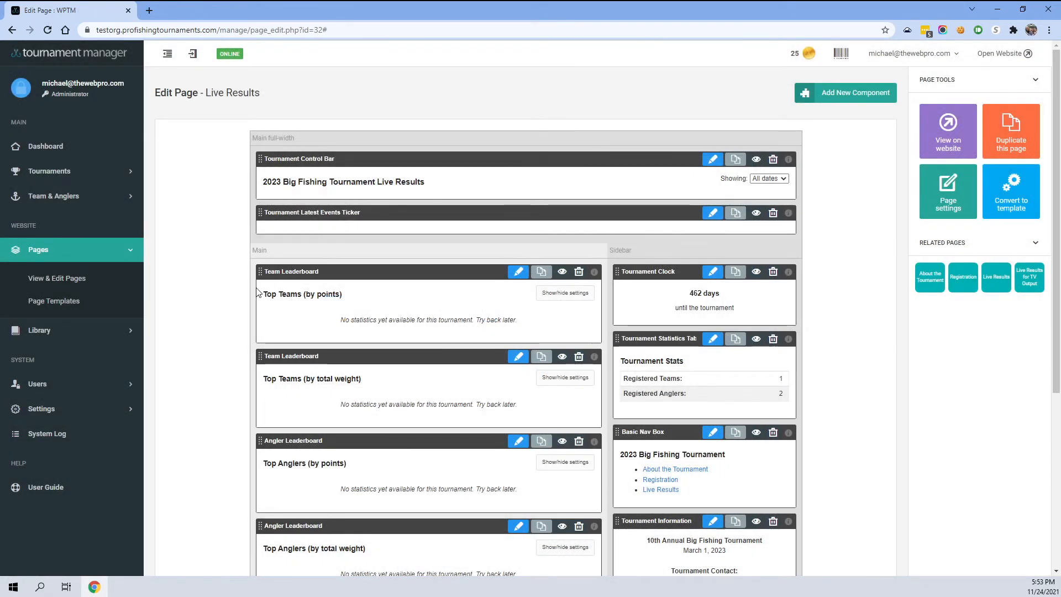
- Edit the Top Teams (by points) leaderboard: title TWT 1, sort by Single "Big Fish" Weight/Length (show each team only once), filter to TWT 1 - $100, and save
left_click(519, 272)
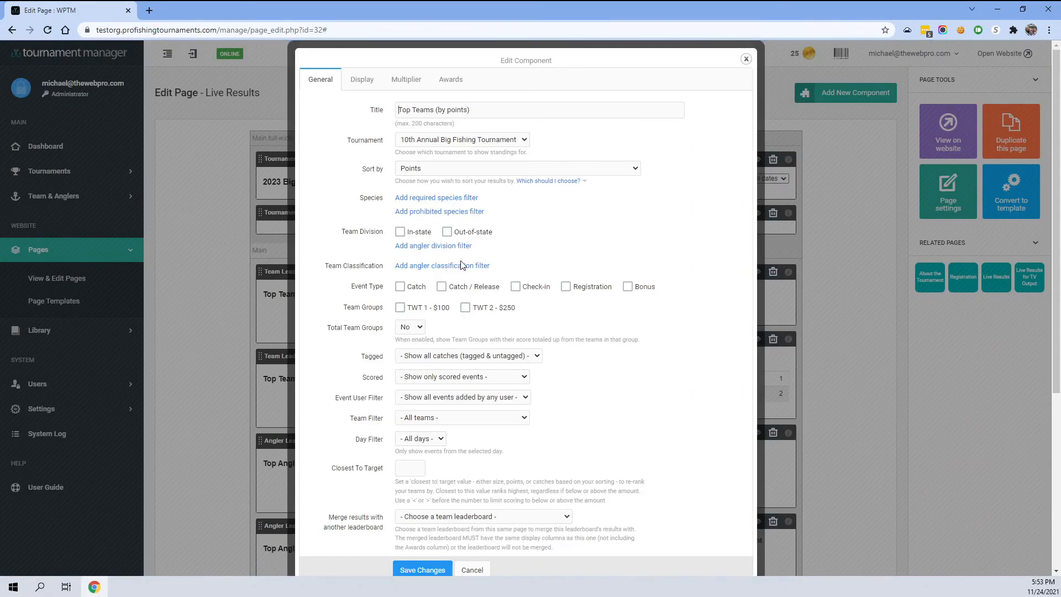
left_click_drag(487, 111, 331, 119)
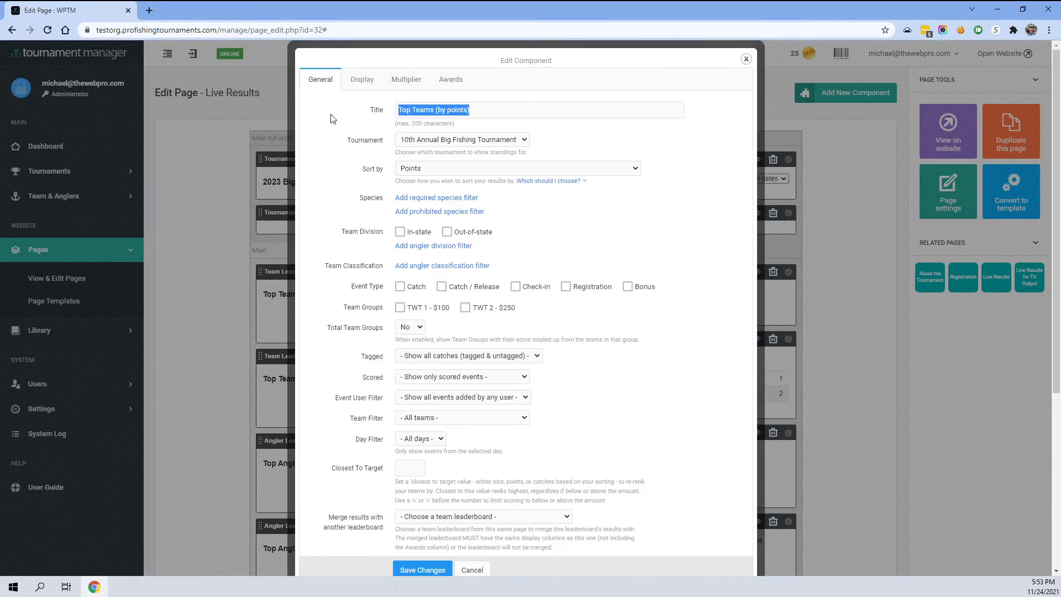
type("TWT 1")
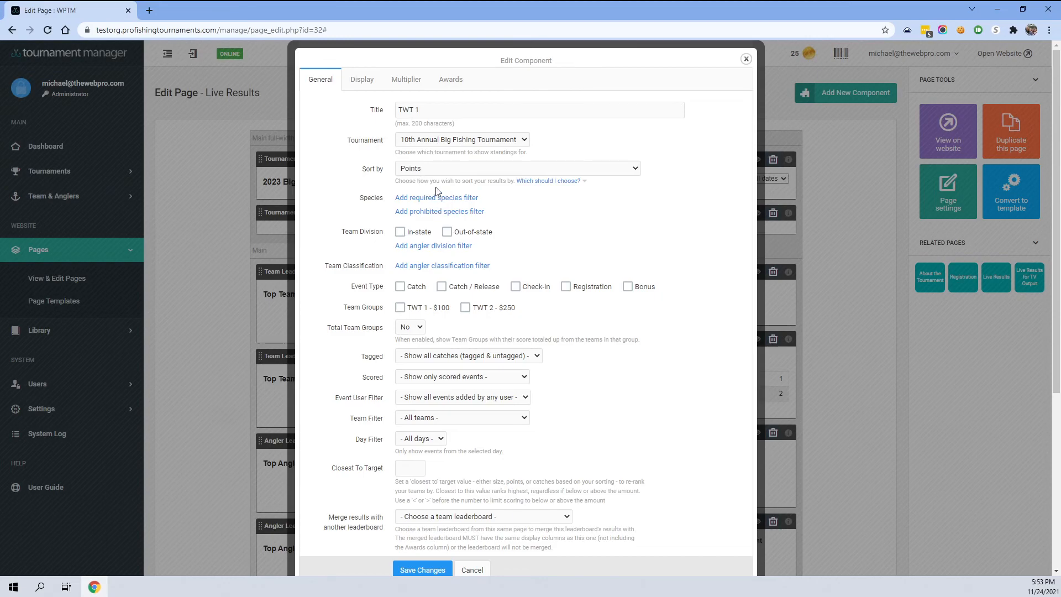
left_click(423, 169)
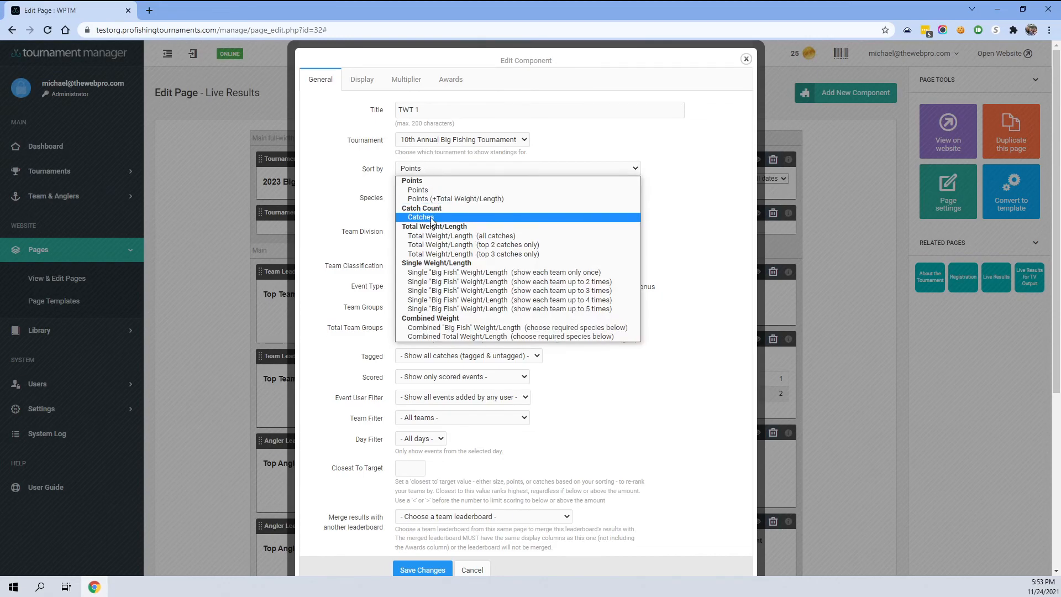
left_click(436, 273)
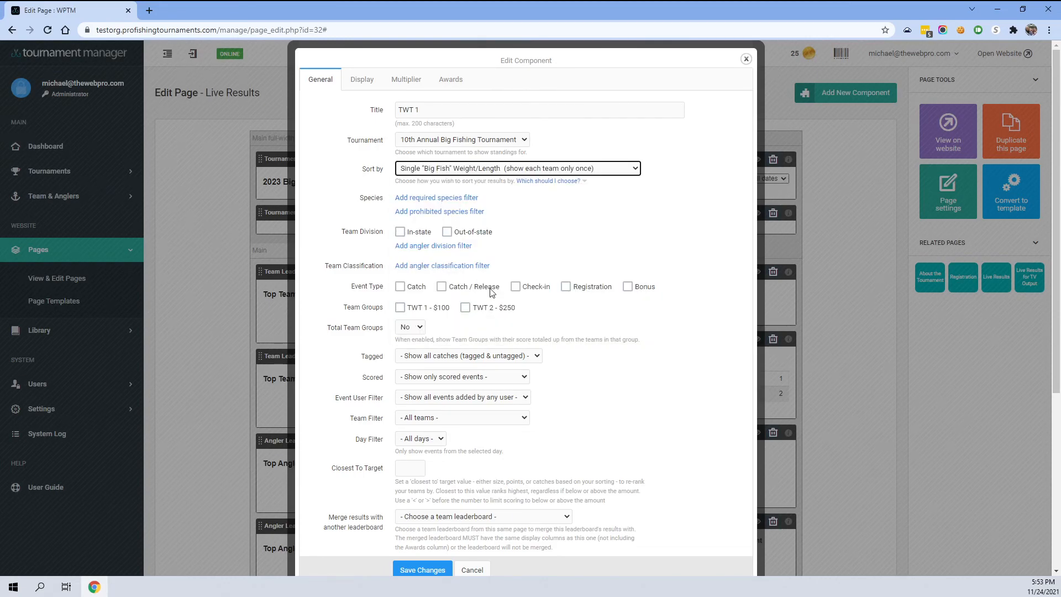
left_click(401, 310)
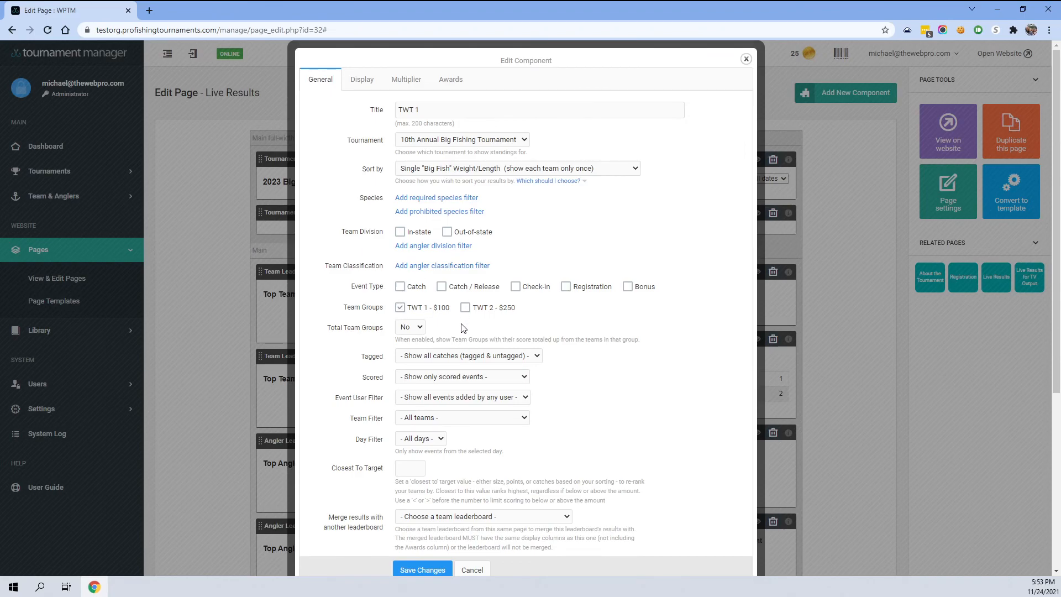
left_click(422, 566)
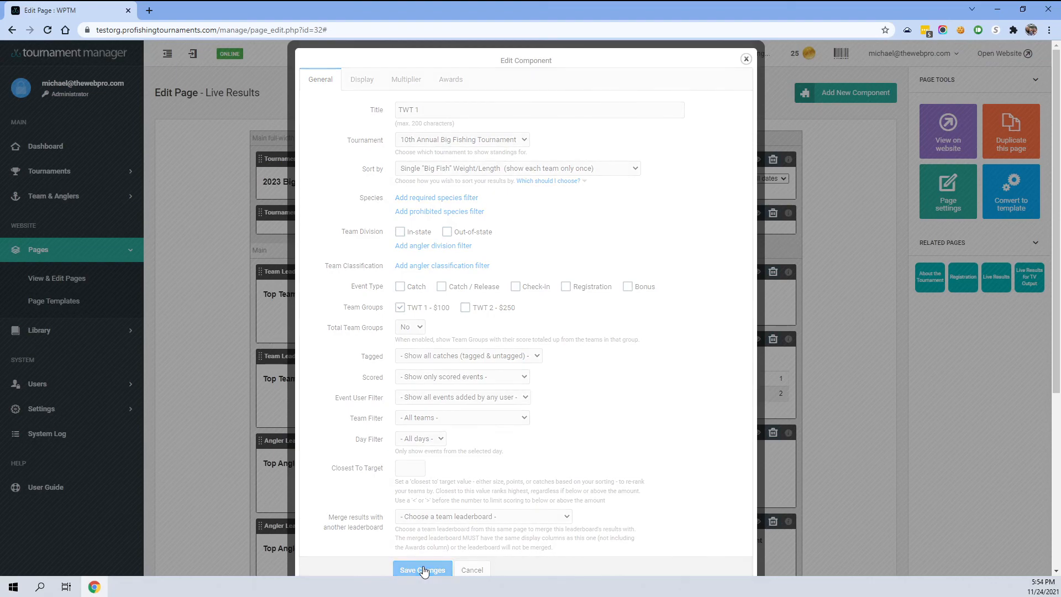